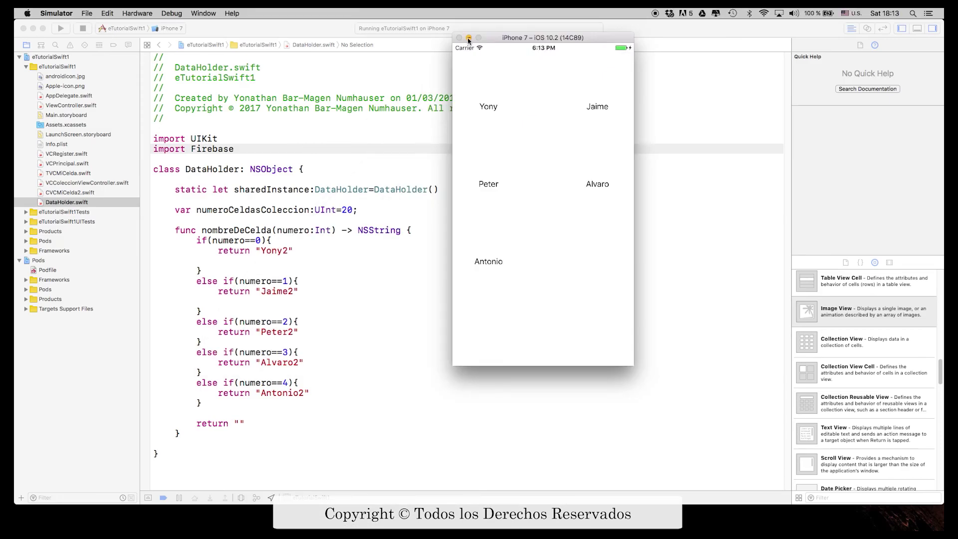
- Minimize the iPhone simulator and declare a function initFireBase() below the numeroCeldasColeccion variable in DataHolder.swift
{"action": "left_click", "coordinate": [469, 38]}
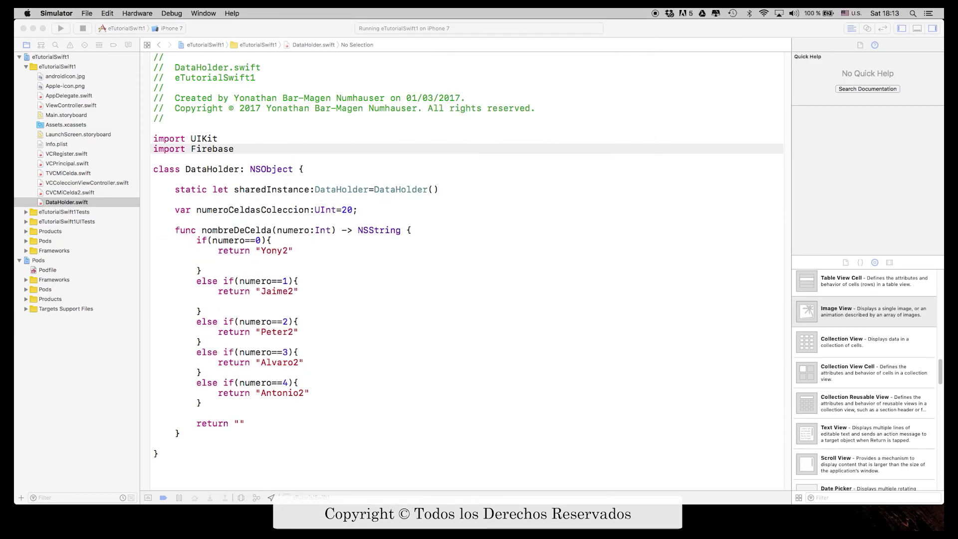
{"action": "left_click", "coordinate": [216, 143]}
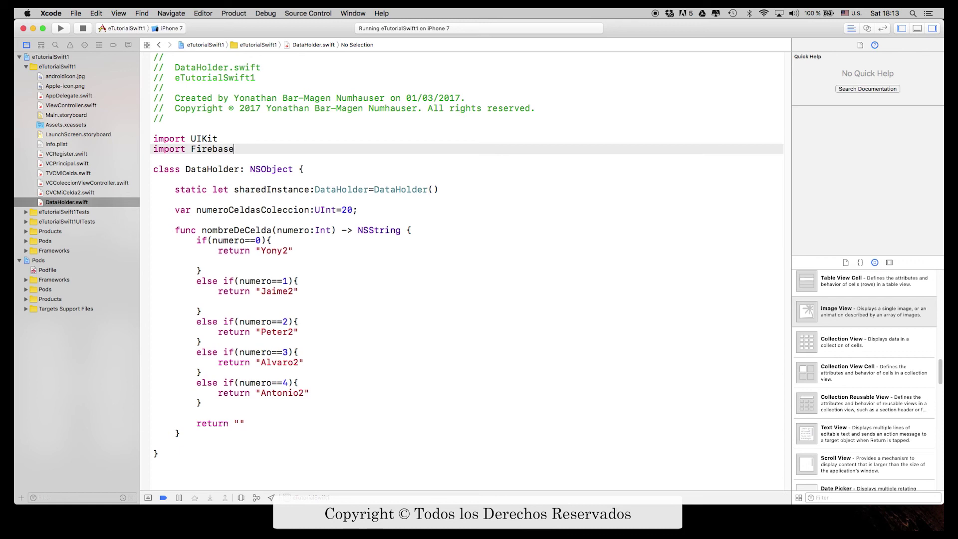
{"action": "left_click", "coordinate": [314, 209]}
{"action": "left_click", "coordinate": [301, 169]}
{"action": "left_click", "coordinate": [370, 210]}
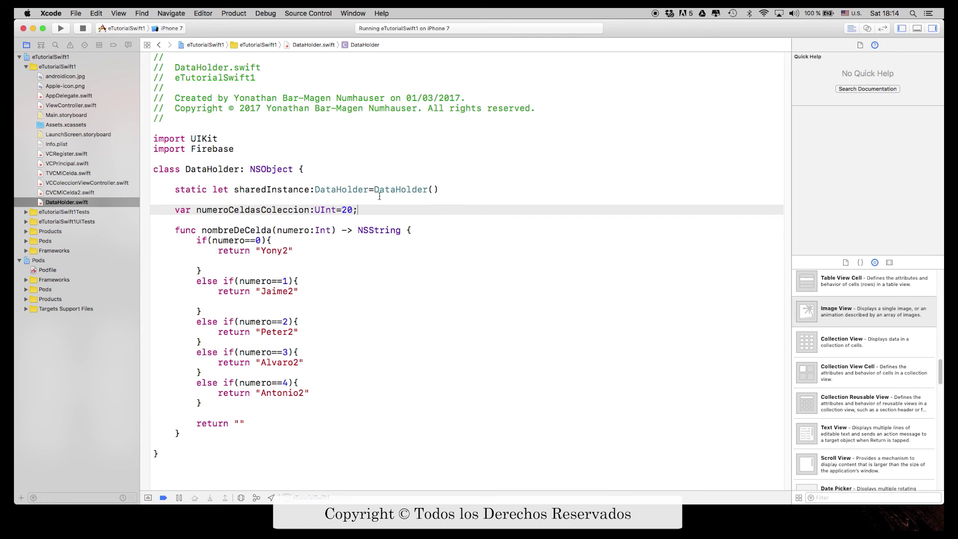
{"action": "key", "text": "Return"}
{"action": "key", "text": "Return"}
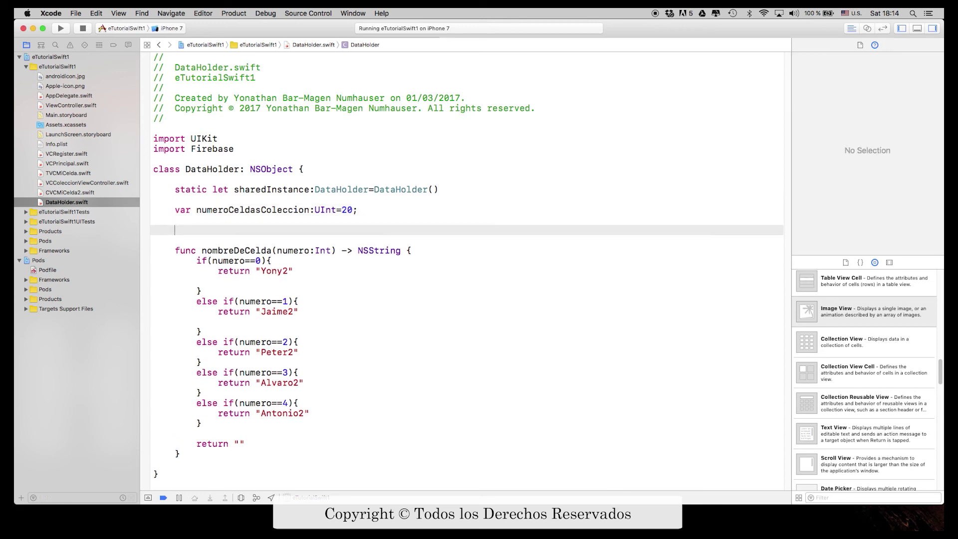
{"action": "type", "text": "func "}
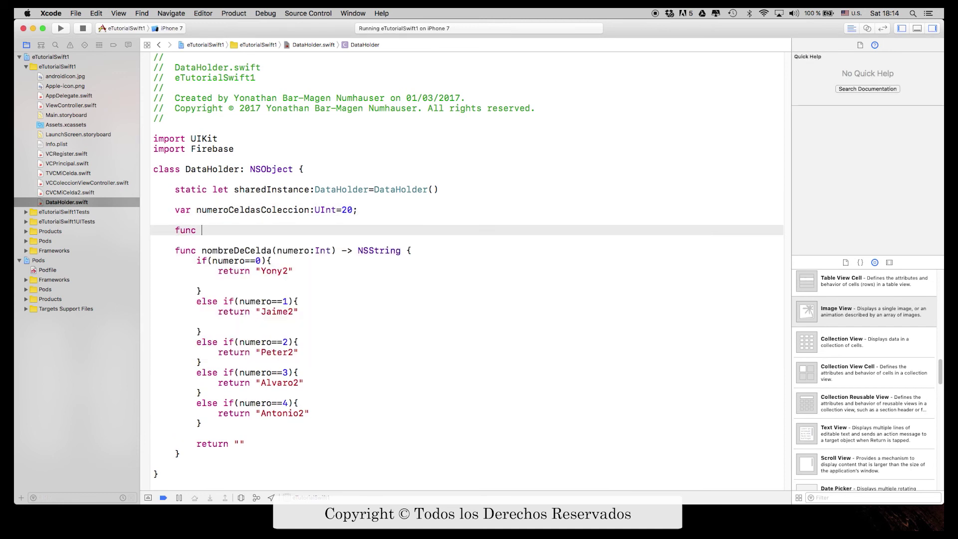
{"action": "type", "text": "initFireBase*()"}
- Switch the keyboard layout to Spanish - ISO, add a body calling FIRApp.configure() to initFireBase(), and save the file
{"action": "left_click", "coordinate": [848, 14]}
{"action": "left_click", "coordinate": [783, 43]}
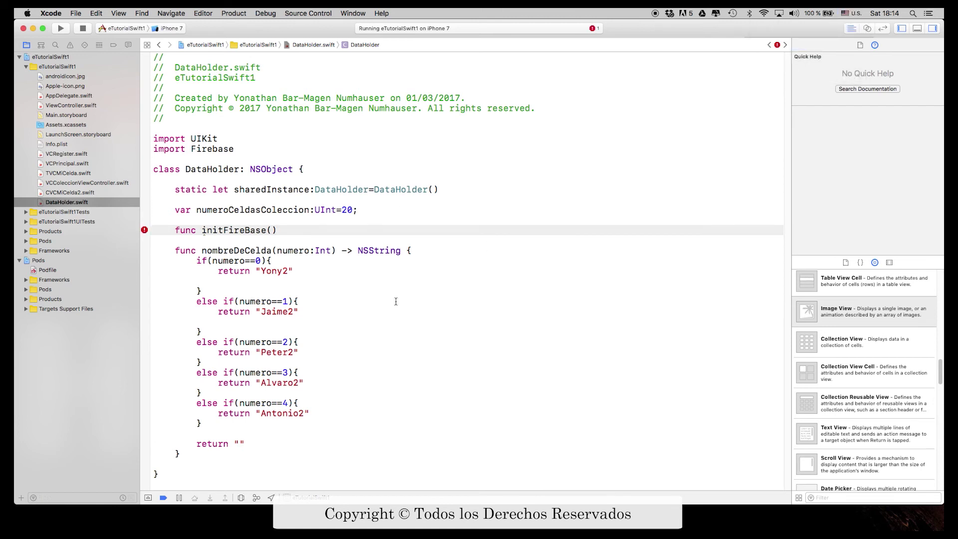
{"action": "type", "text": "{"}
{"action": "key", "text": "Return"}
{"action": "type", "text": "FIRApp.configure()"}
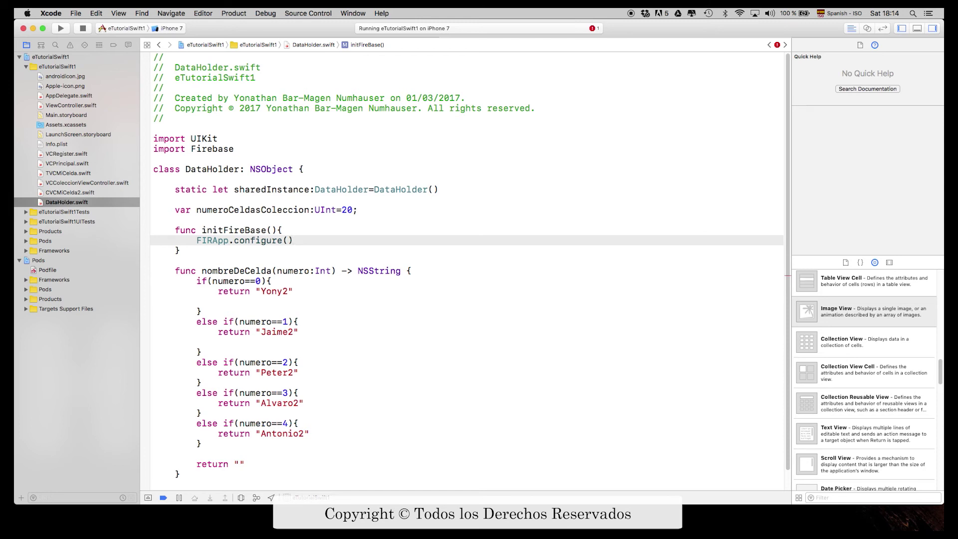
{"action": "key", "text": "super+s"}
- Switch to the Firebase iOS setup guide in Chrome, look through its initialization section and open the Firebase console
{"action": "key", "text": "super+Tab"}
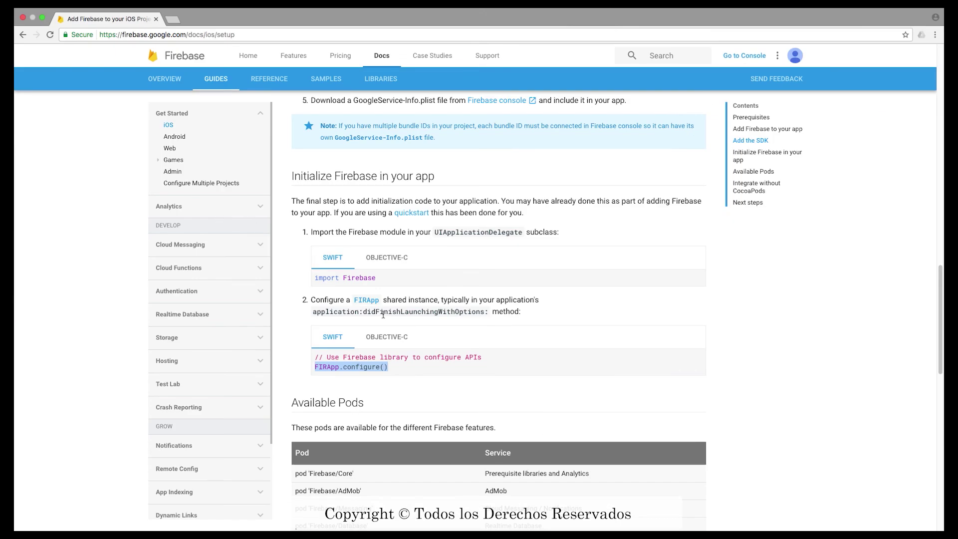
{"action": "scroll", "coordinate": [378, 318], "scroll_direction": "down", "scroll_amount": 15}
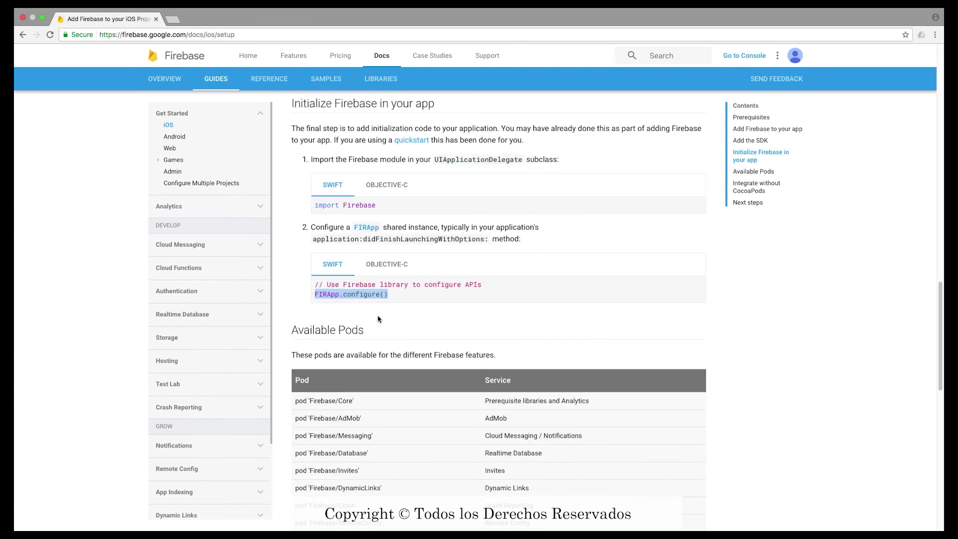
{"action": "scroll", "coordinate": [380, 319], "scroll_direction": "up", "scroll_amount": 6}
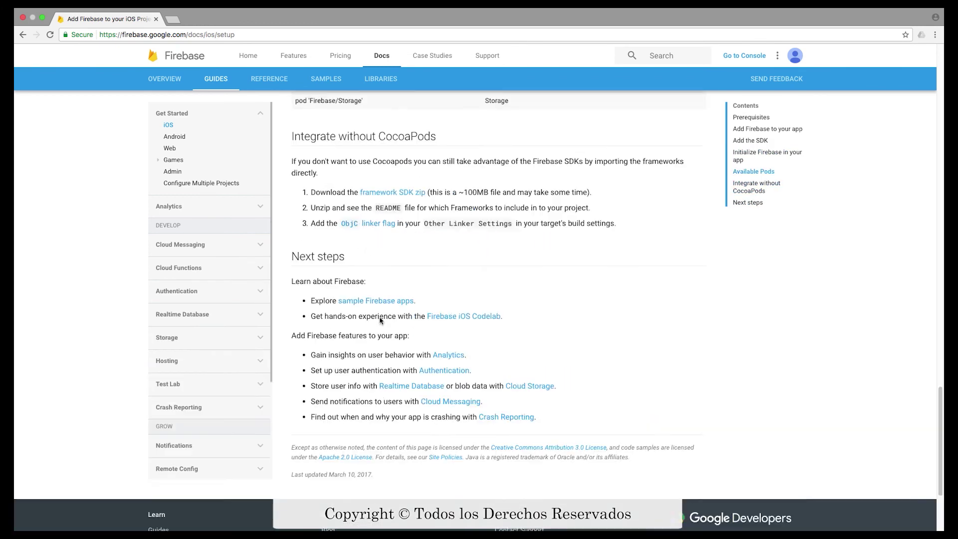
{"action": "scroll", "coordinate": [379, 316], "scroll_direction": "up", "scroll_amount": 5}
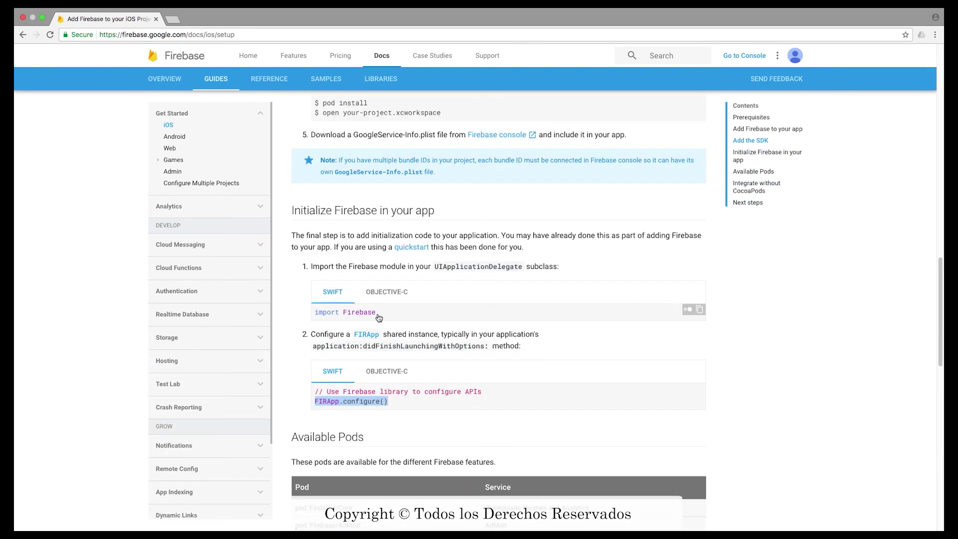
{"action": "left_click", "coordinate": [744, 56]}
{"action": "left_click", "coordinate": [204, 20]}
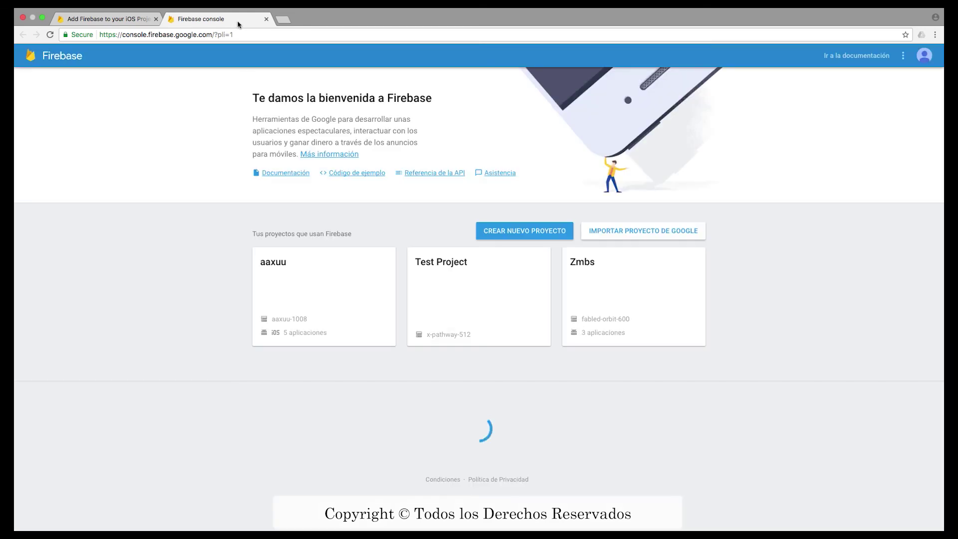
- Open the existing Test Project in the Firebase console and start adding Firebase to an iOS application
{"action": "left_click", "coordinate": [546, 235]}
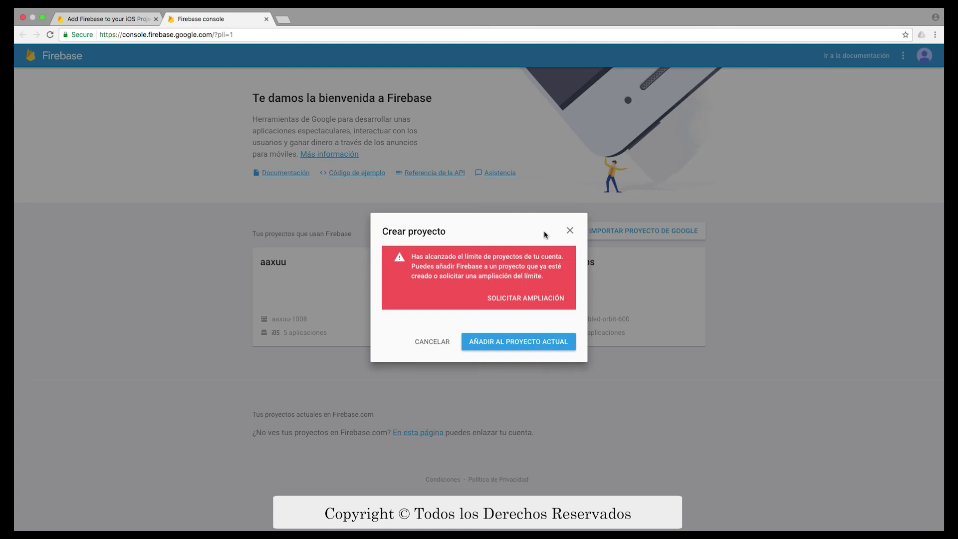
{"action": "left_click", "coordinate": [570, 232]}
{"action": "left_click", "coordinate": [449, 278]}
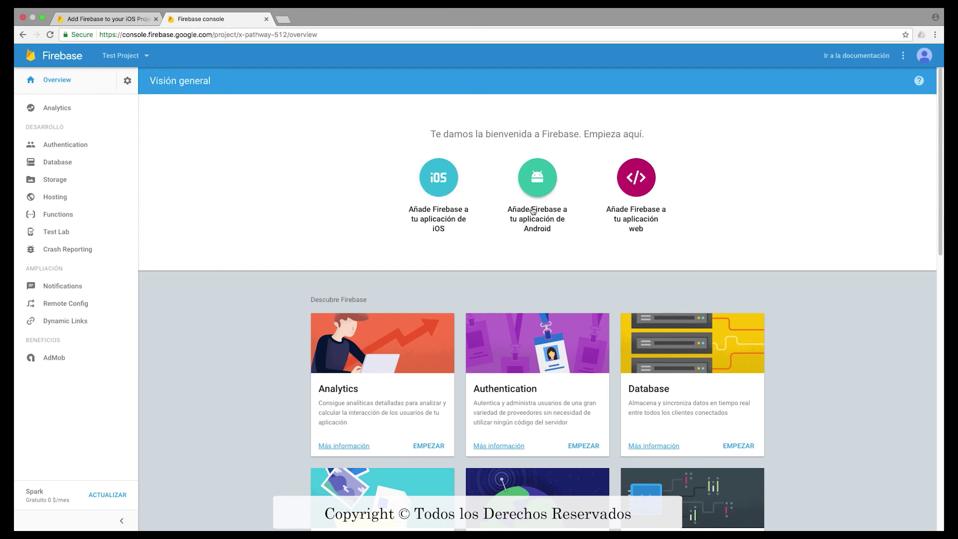
{"action": "left_click", "coordinate": [442, 227]}
{"action": "left_click", "coordinate": [439, 226]}
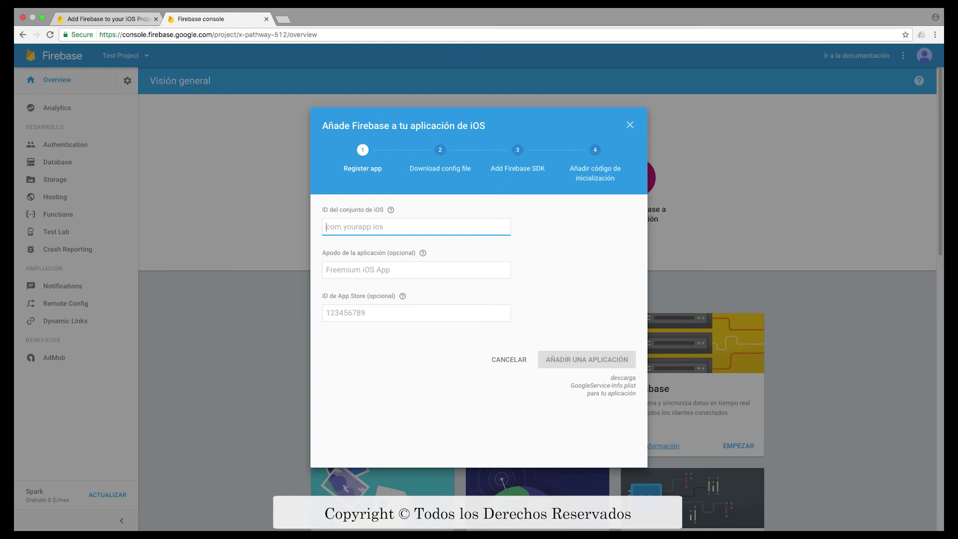
- Copy the bundle identifier gebulot.eTutorialSwift1 from the Xcode project settings and paste it as the iOS bundle ID in the Firebase registration form
{"action": "key", "text": "ctrl+Left"}
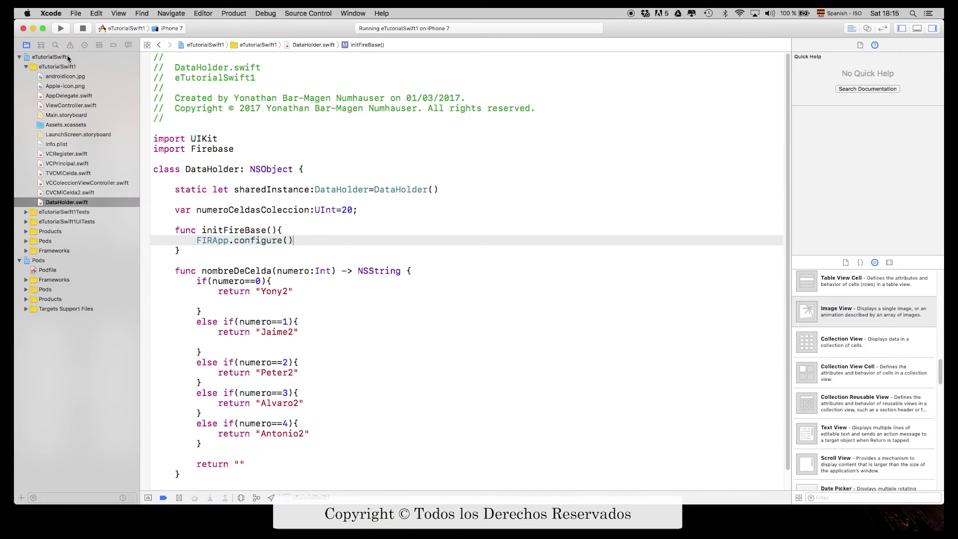
{"action": "left_click", "coordinate": [69, 56]}
{"action": "triple_click", "coordinate": [428, 109]}
{"action": "key", "text": "super+c"}
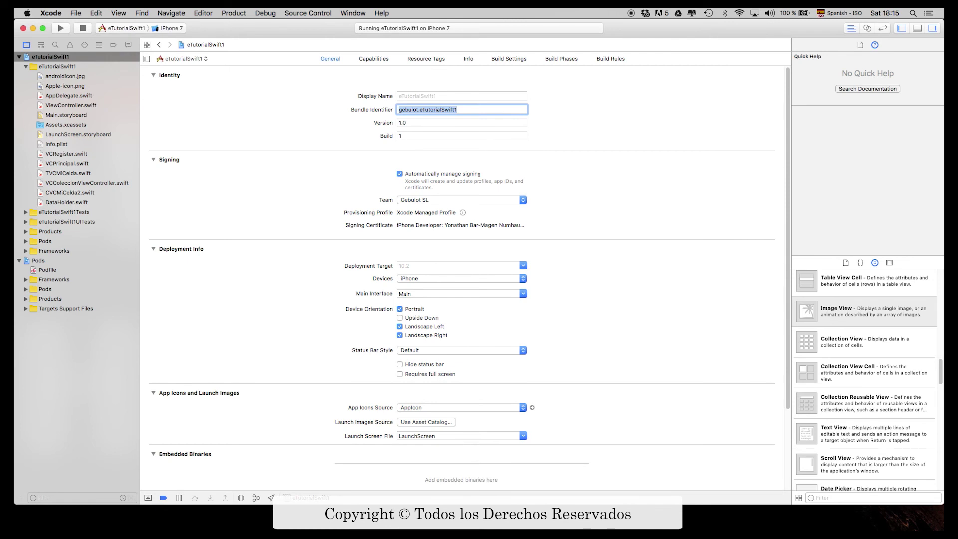
{"action": "key", "text": "ctrl+Right"}
{"action": "key", "text": "super+v"}
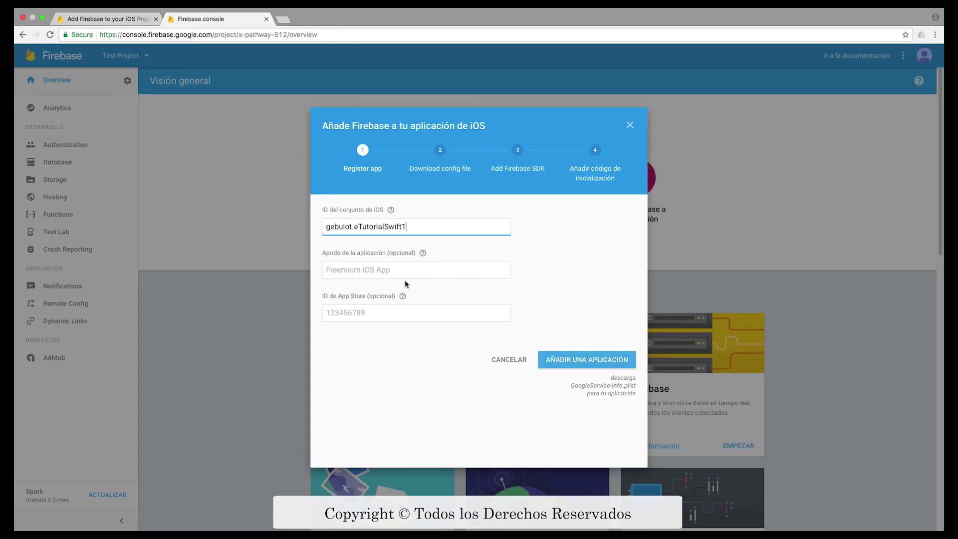
- Give the app the nickname ETutorialSwift2, leave the App Store ID empty and register the application
{"action": "left_click", "coordinate": [407, 271]}
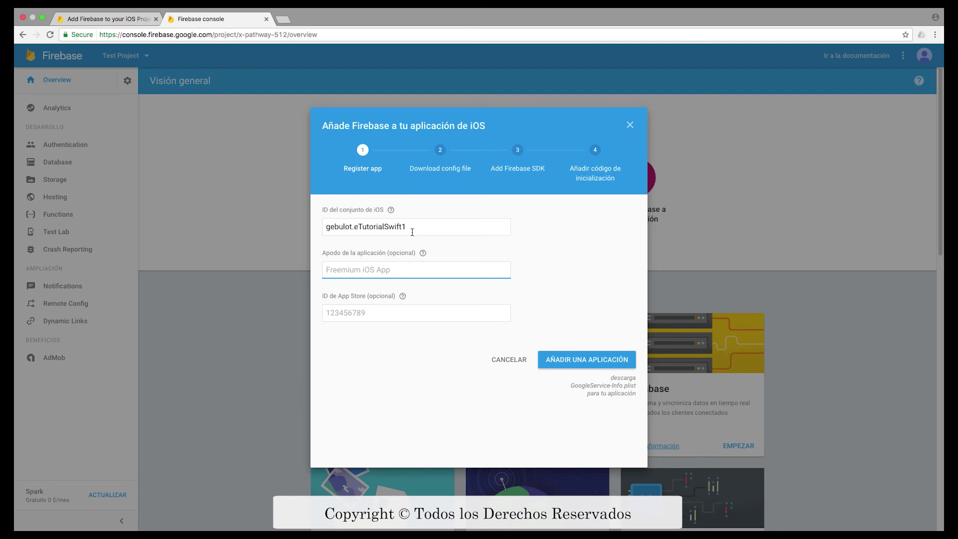
{"action": "type", "text": "ETutorialSwift2"}
{"action": "left_click", "coordinate": [373, 308]}
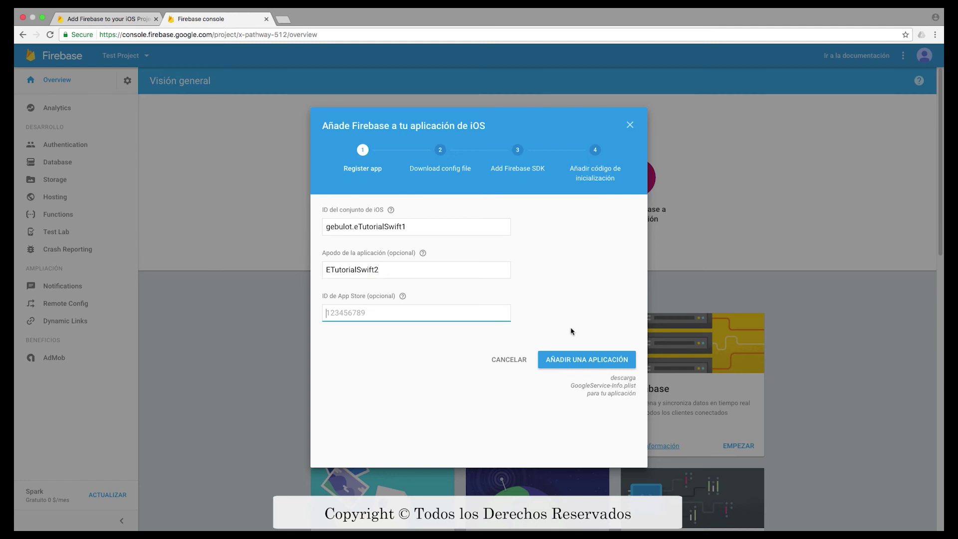
{"action": "left_click", "coordinate": [611, 359]}
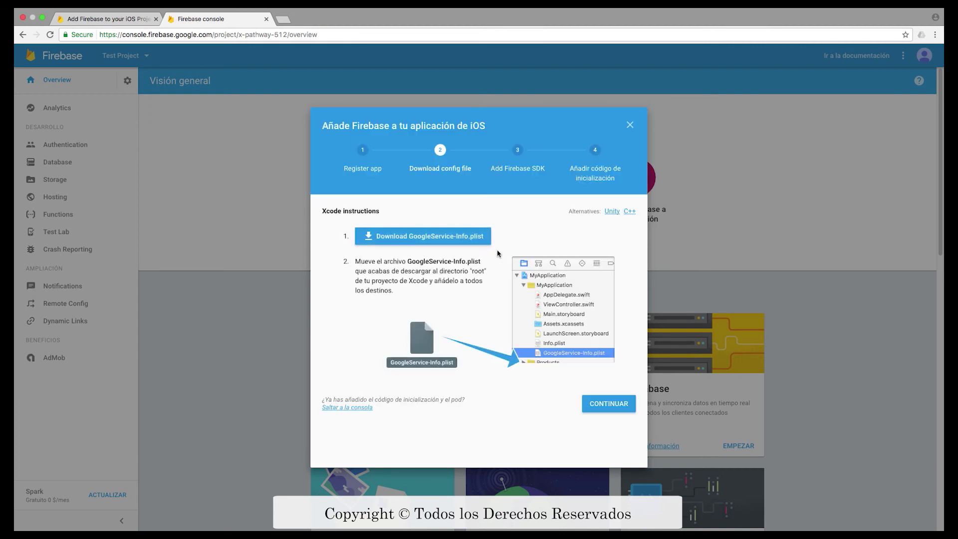
- Download the GoogleService-Info.plist configuration file and show the downloaded file in Finder
{"action": "left_click", "coordinate": [387, 238]}
{"action": "left_click", "coordinate": [448, 244]}
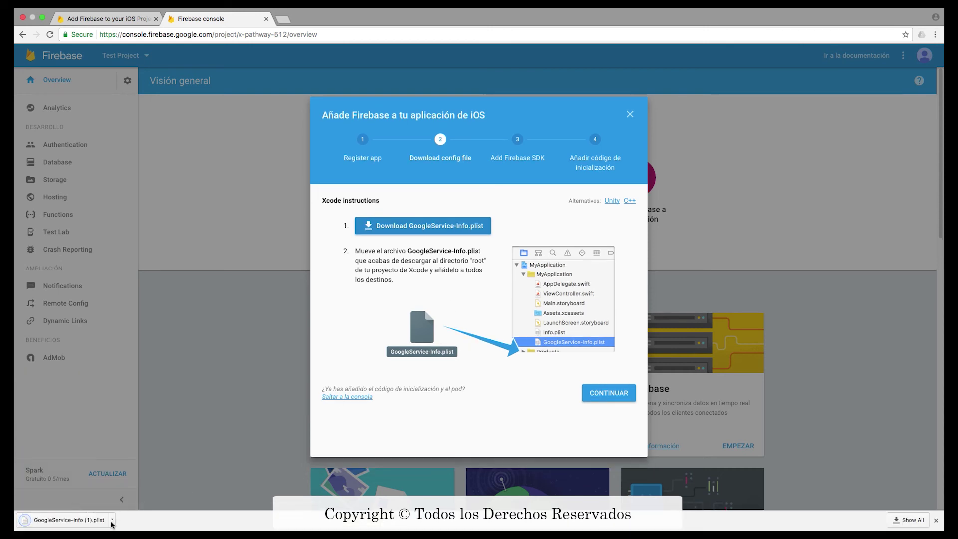
{"action": "left_click", "coordinate": [112, 523]}
{"action": "left_click", "coordinate": [125, 506]}
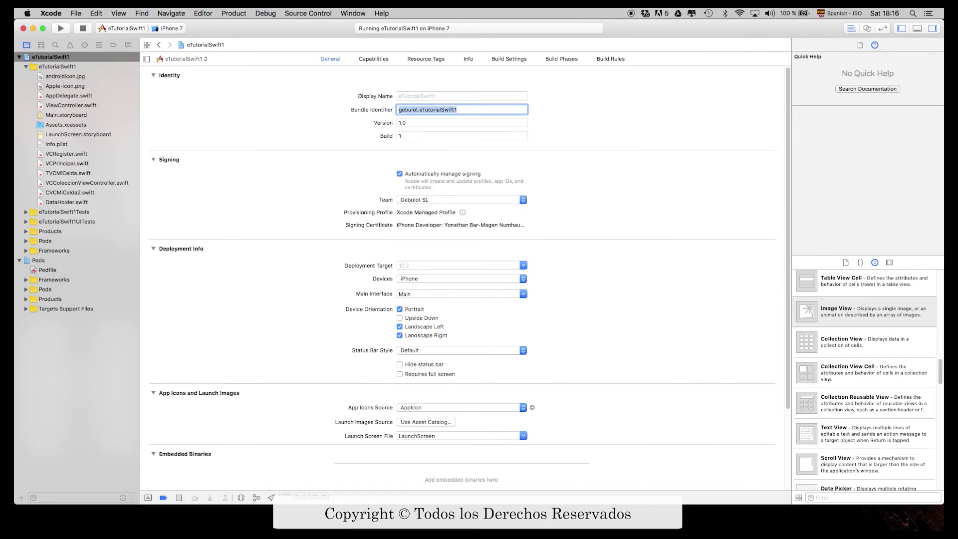
- Add GoogleService-Info (1).plist to the eTutorialSwift1 group below DataHolder.swift, with folder references and the eTutorialSwift1 target
{"action": "left_click_drag", "start_coordinate": [35, 172], "coordinate": [94, 207]}
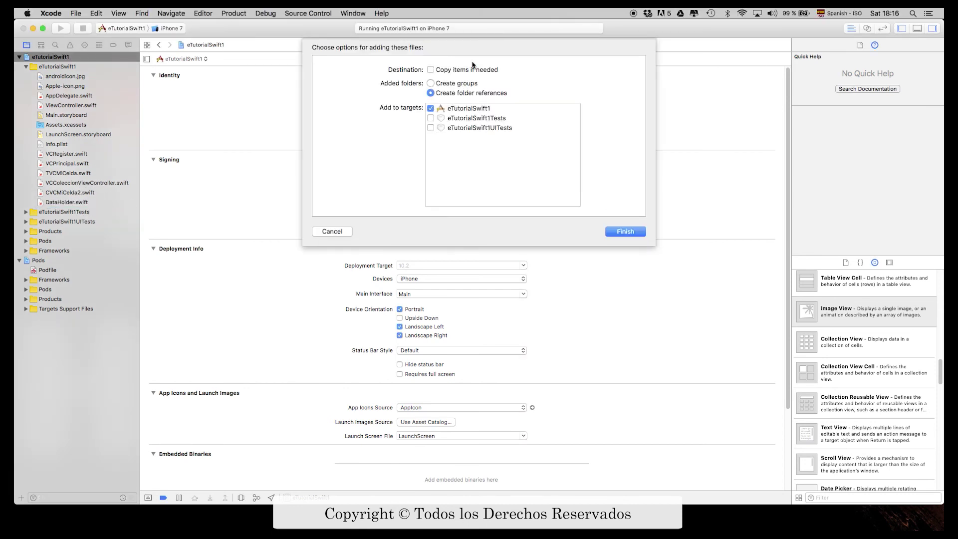
{"action": "left_click", "coordinate": [620, 232]}
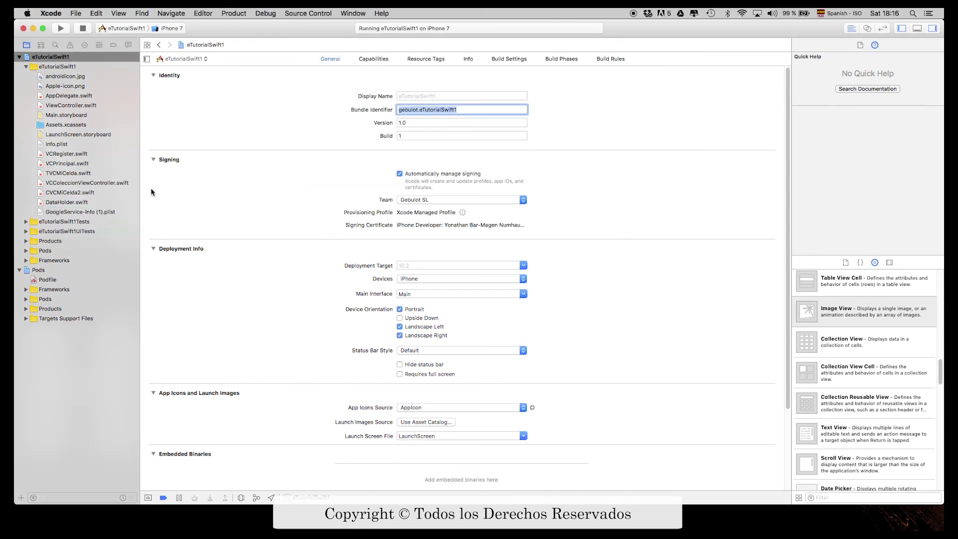
- Try to rename the added GoogleService-Info (1).plist to GoogleService-Info.plist in the Xcode project
{"action": "left_click", "coordinate": [84, 213]}
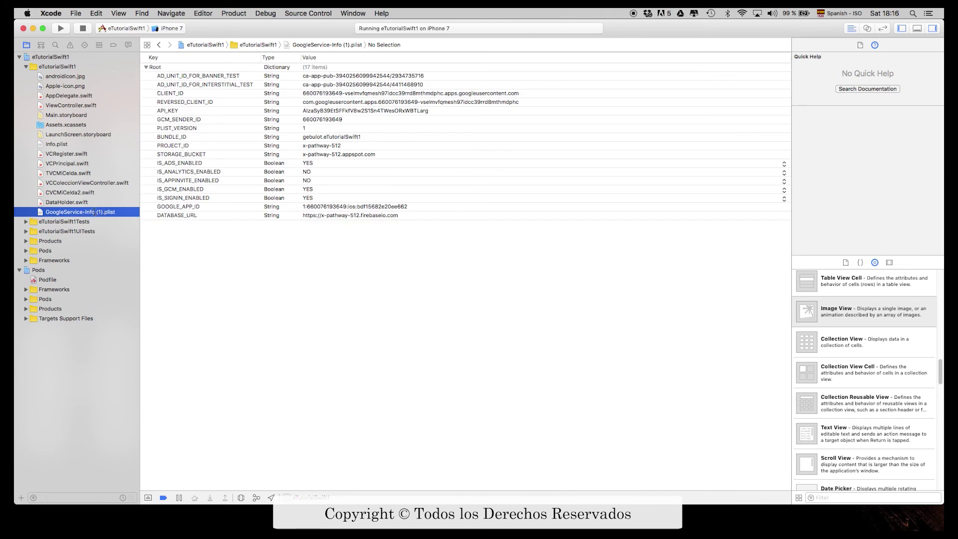
{"action": "left_click", "coordinate": [97, 213]}
{"action": "key", "text": "Right"}
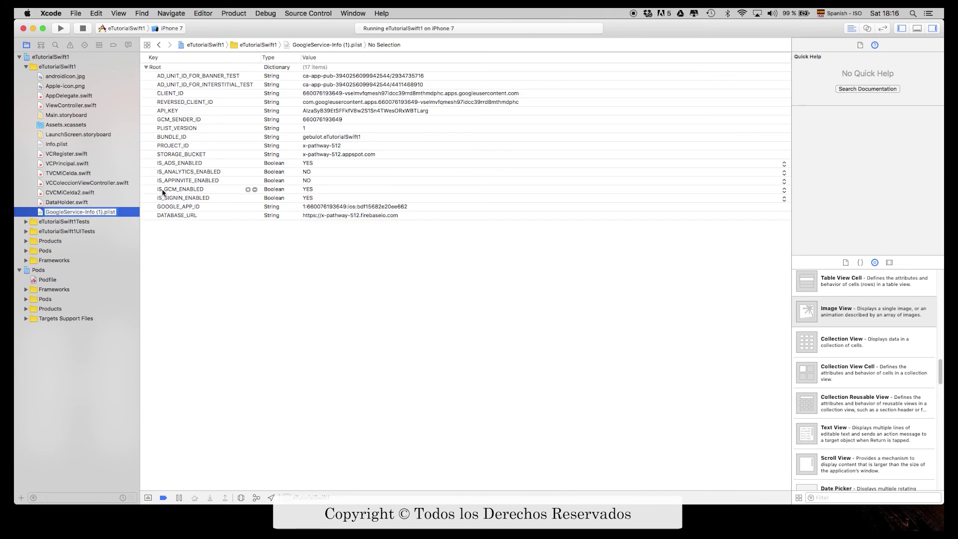
{"action": "key", "text": "BackSpace"}
{"action": "key", "text": "BackSpace"}
{"action": "key", "text": "BackSpace"}
{"action": "key", "text": "BackSpace"}
{"action": "key", "text": "Return"}
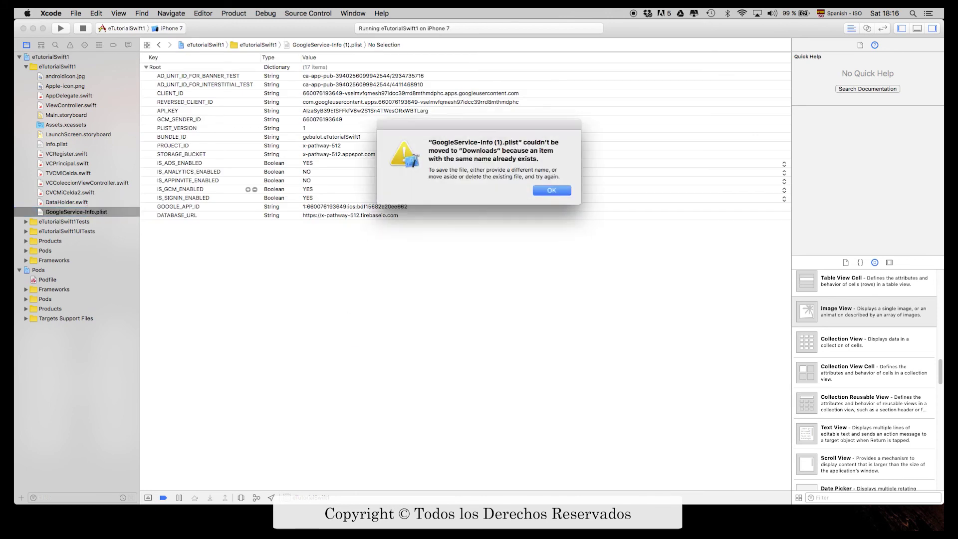
{"action": "left_click", "coordinate": [552, 192]}
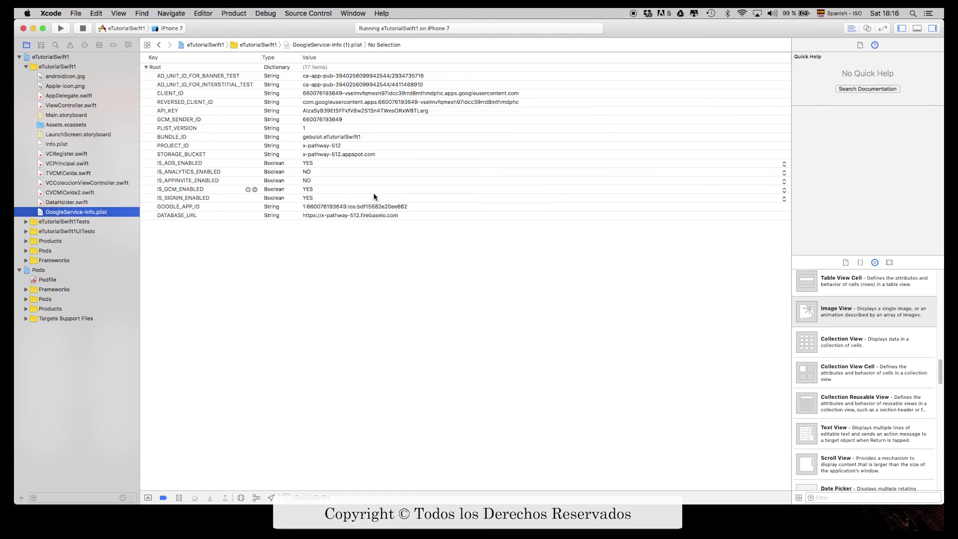
- Show the added plist file in Finder and remove only its reference from the Xcode project
{"action": "right_click", "coordinate": [79, 213]}
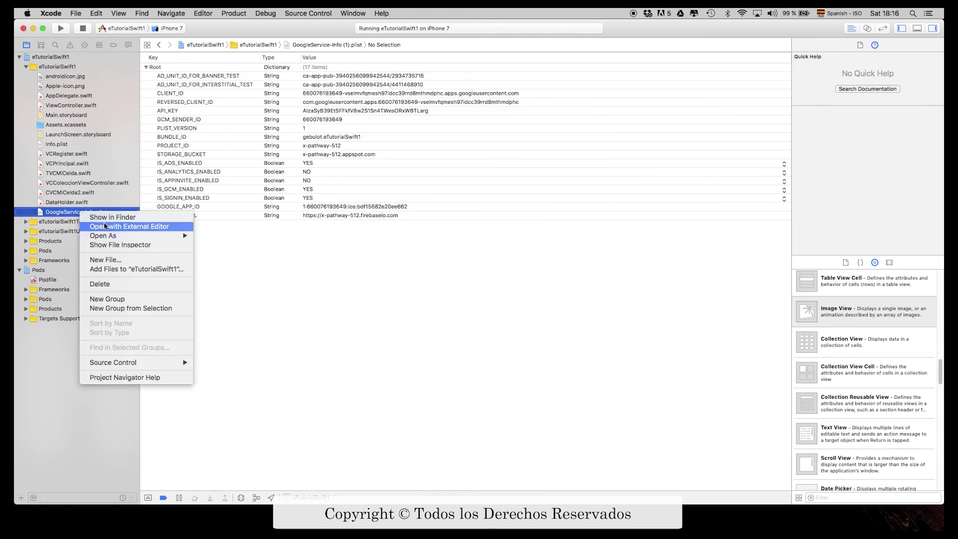
{"action": "left_click", "coordinate": [124, 220]}
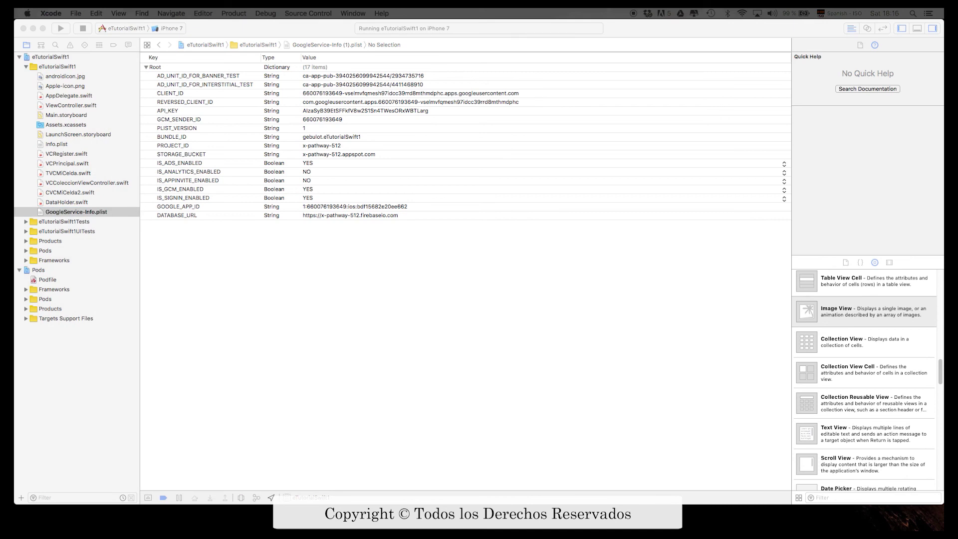
{"action": "left_click", "coordinate": [95, 213]}
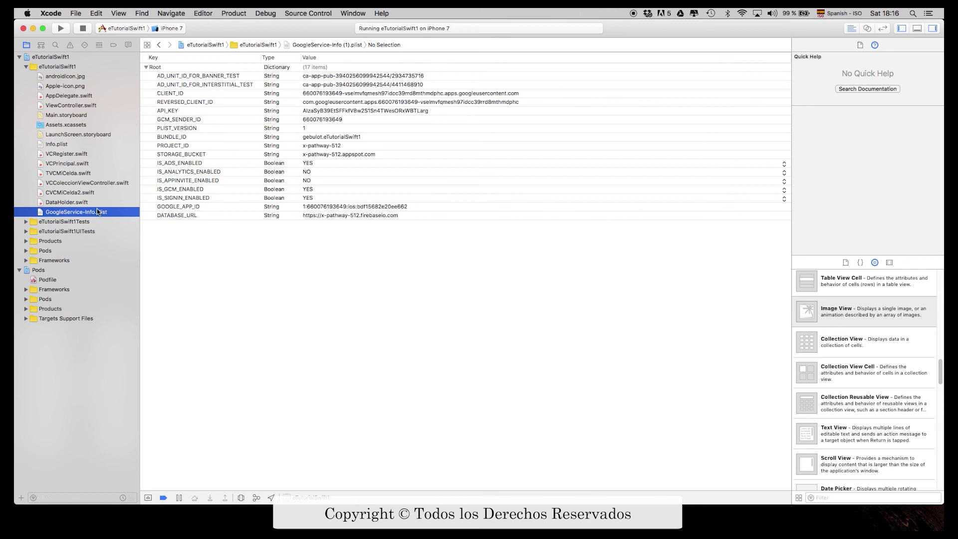
{"action": "key", "text": "Delete"}
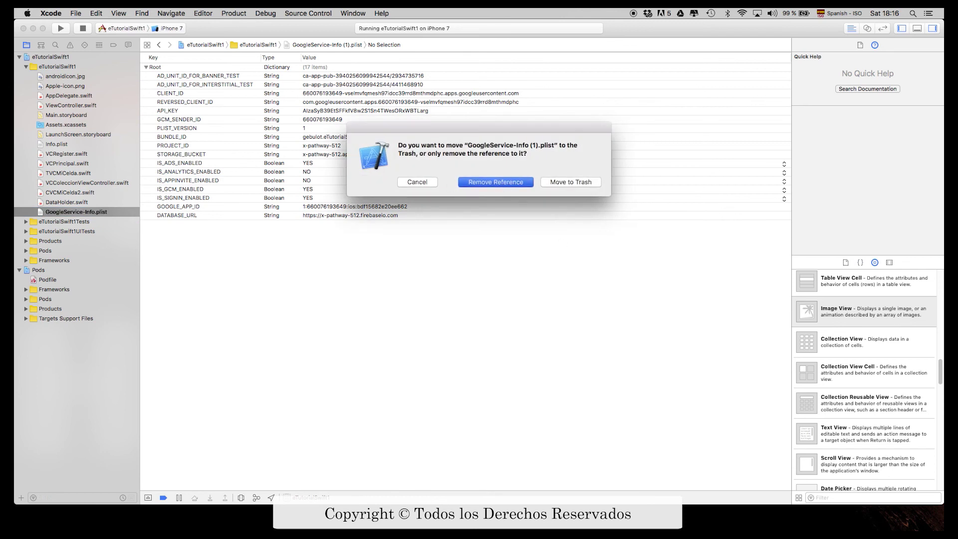
{"action": "key", "text": "Return"}
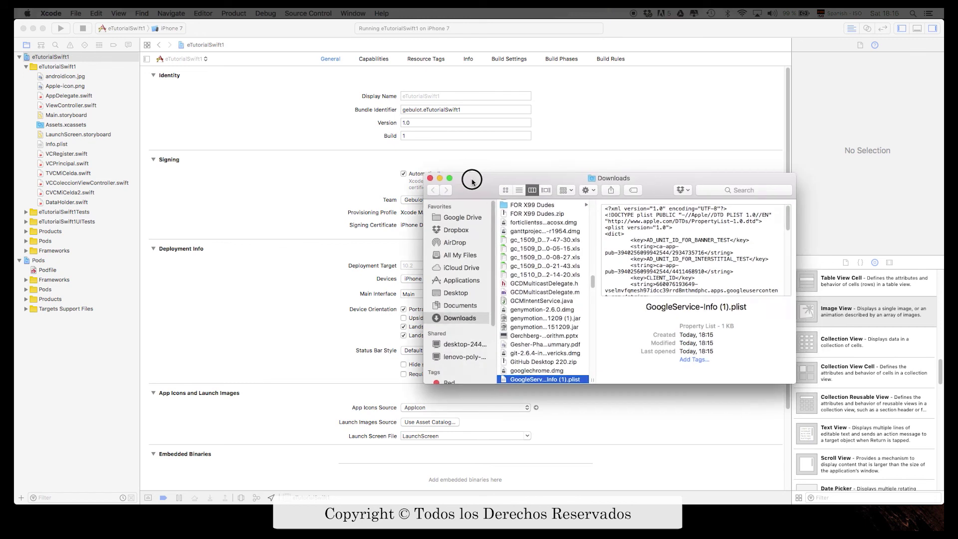
- Open the inner eTutorialSwift1 source folder under Documents, iOSProjects, eTutorialSwift1 in Finder
{"action": "left_click", "coordinate": [266, 313]}
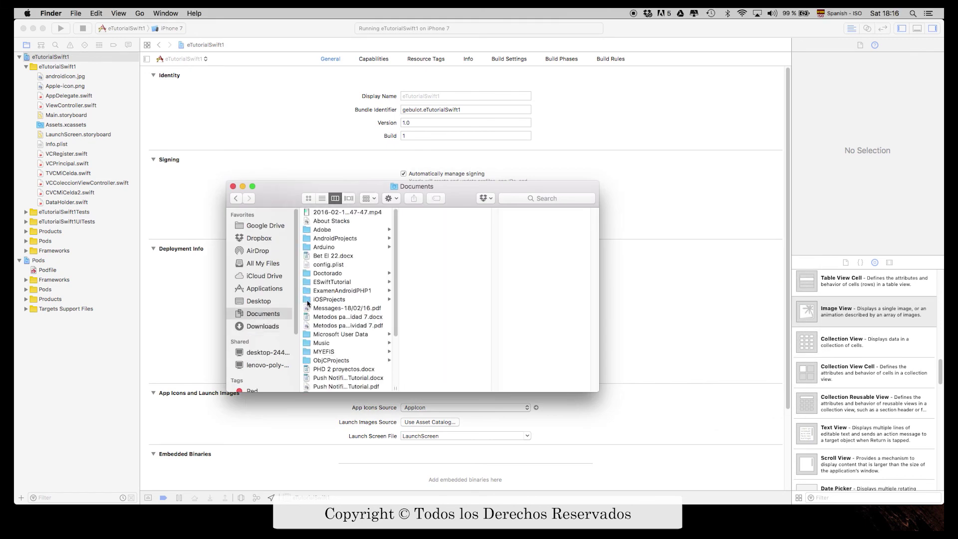
{"action": "left_click", "coordinate": [344, 298]}
{"action": "left_click", "coordinate": [449, 215]}
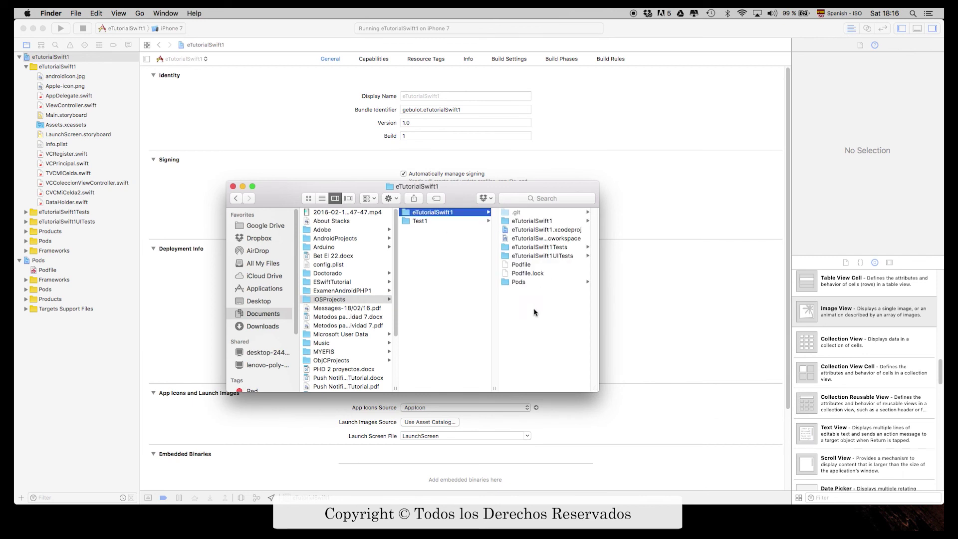
{"action": "left_click", "coordinate": [548, 222]}
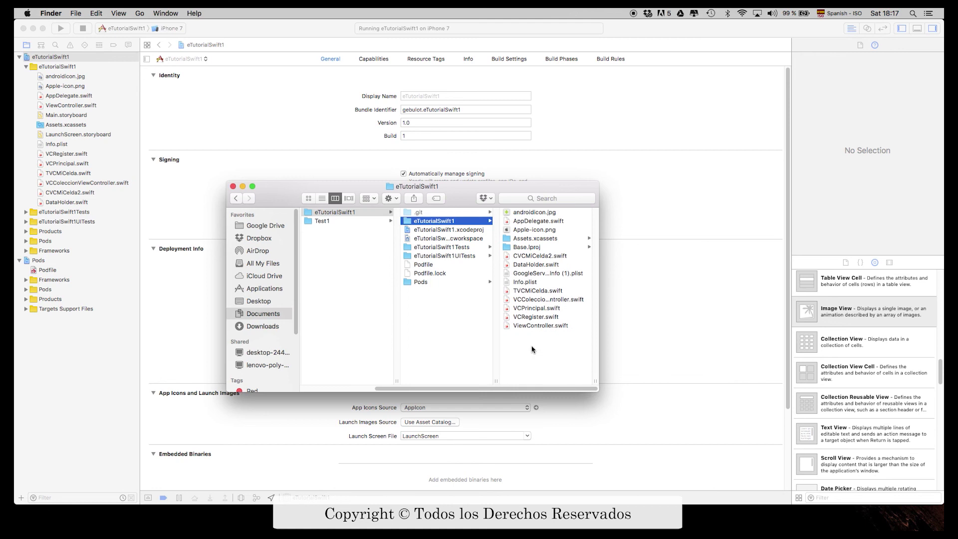
- Rename GoogleService-Info (1).plist in the source folder to GoogleService-Info.plist and close the Finder window
{"action": "left_click", "coordinate": [553, 274]}
{"action": "left_click", "coordinate": [459, 274]}
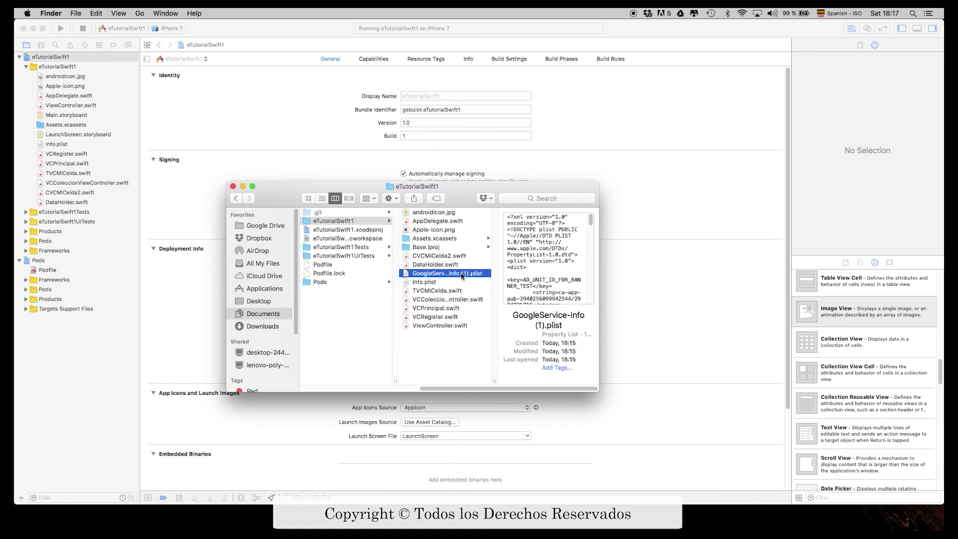
{"action": "left_click", "coordinate": [423, 283]}
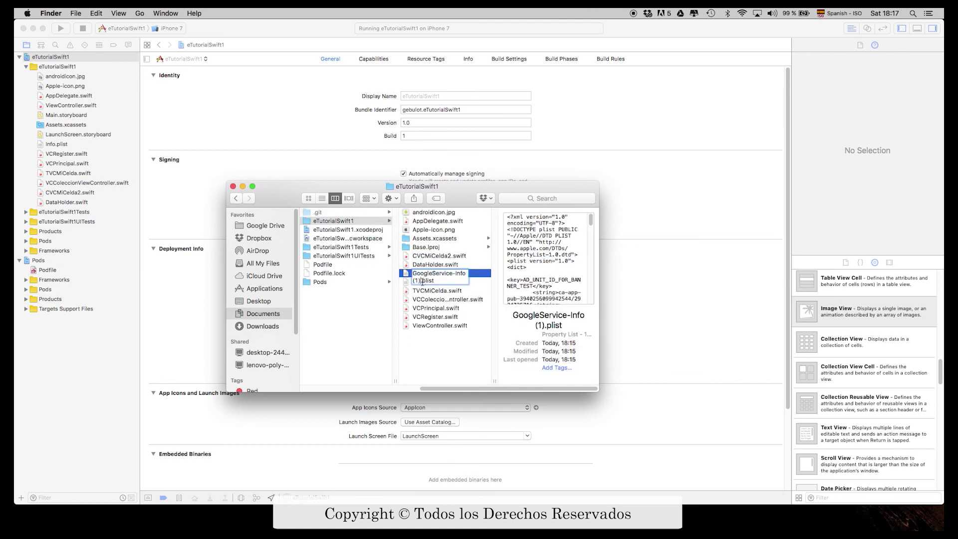
{"action": "key", "text": "BackSpace"}
{"action": "key", "text": "BackSpace"}
{"action": "key", "text": "BackSpace"}
{"action": "key", "text": "BackSpace"}
{"action": "key", "text": "Return"}
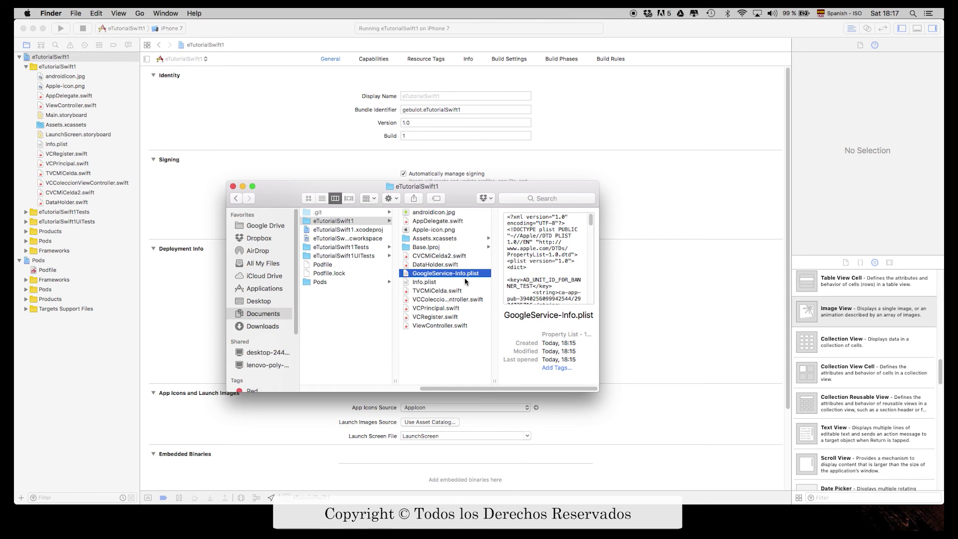
{"action": "left_click", "coordinate": [233, 186]}
- Add the existing GoogleService-Info.plist file to the eTutorialSwift1 group in the Xcode project
{"action": "right_click", "coordinate": [76, 71]}
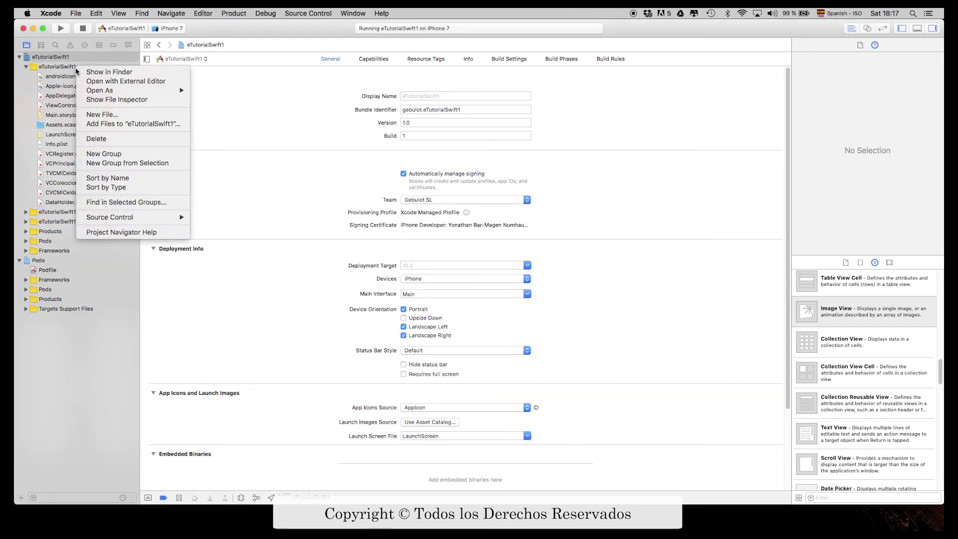
{"action": "left_click", "coordinate": [60, 68]}
{"action": "left_click", "coordinate": [63, 67]}
{"action": "right_click", "coordinate": [65, 66]}
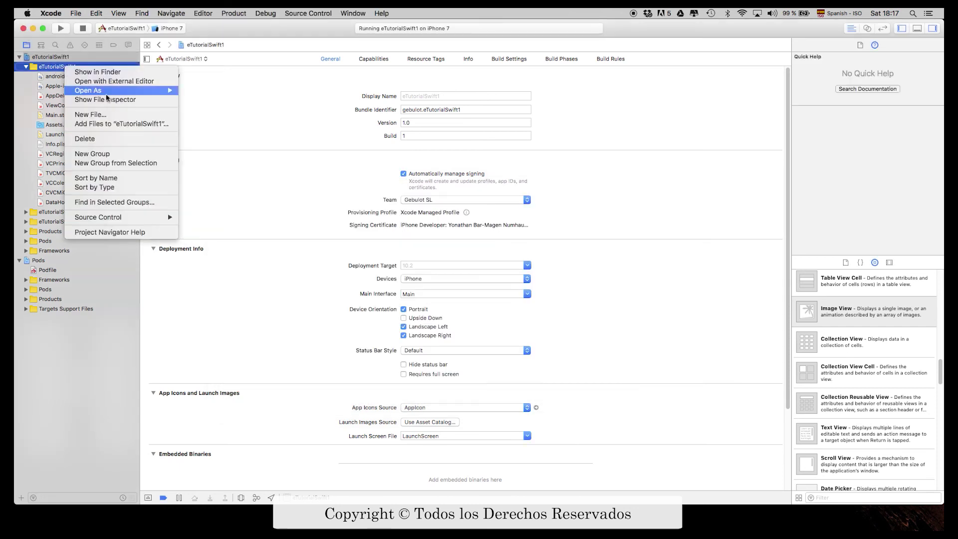
{"action": "left_click", "coordinate": [104, 124]}
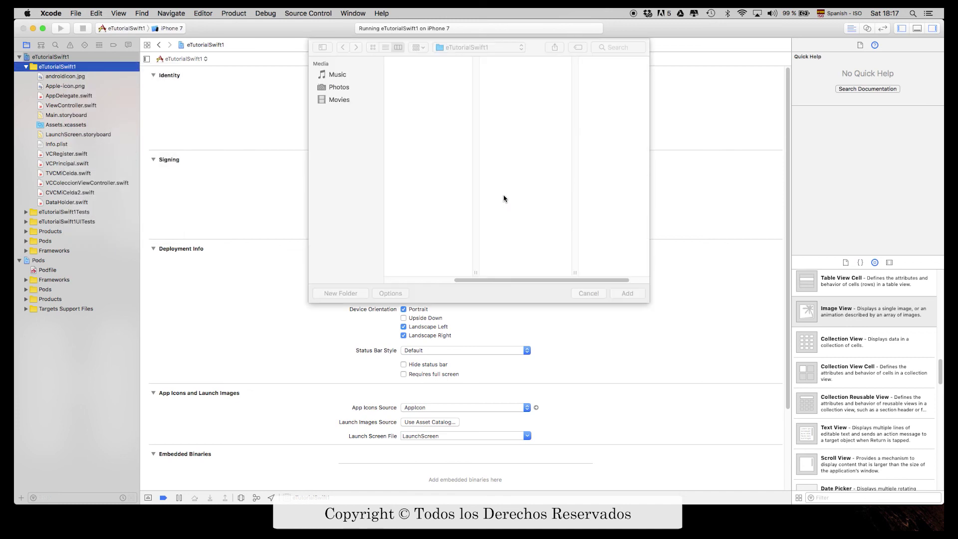
{"action": "left_click", "coordinate": [608, 124]}
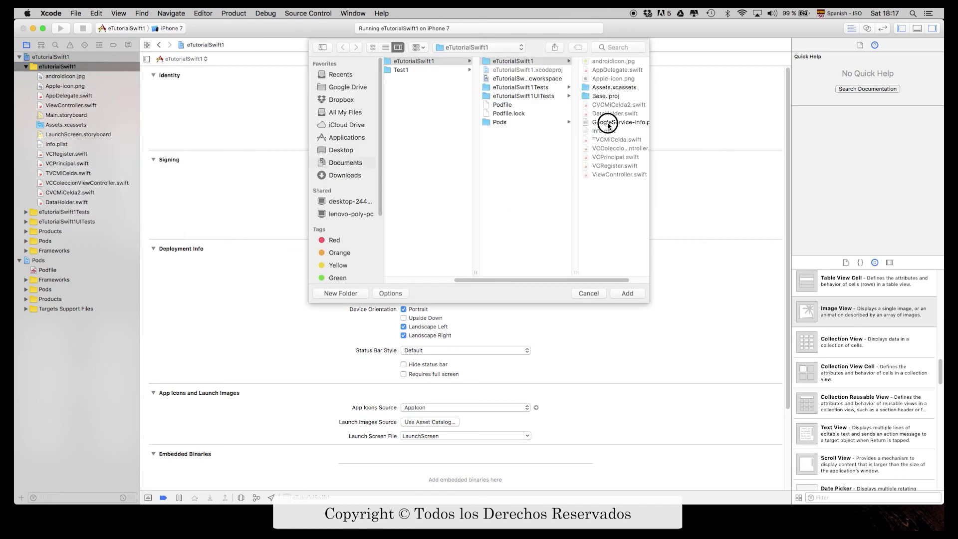
{"action": "left_click", "coordinate": [629, 298]}
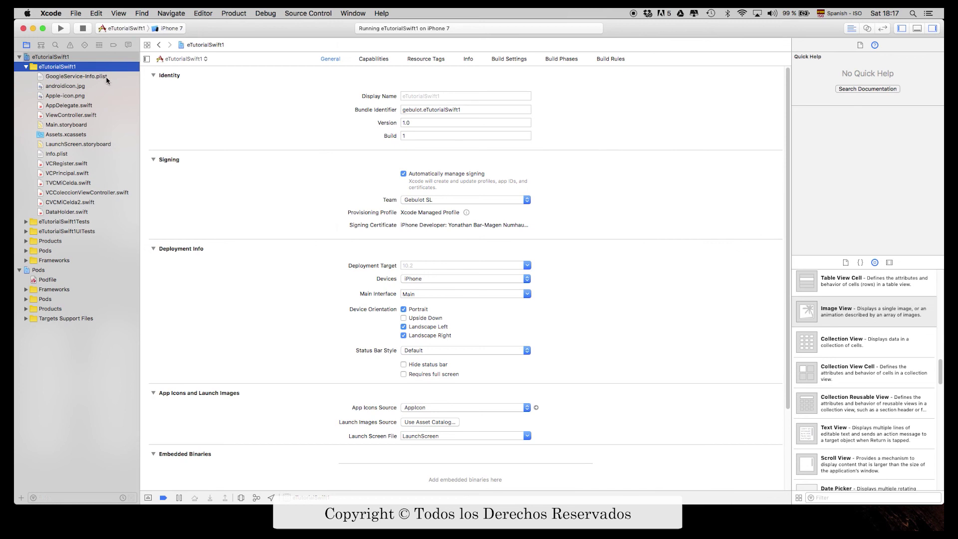
- Check the contents of GoogleService-Info.plist, and run the app on the iPhone 7 simulator with AppDelegate.swift selected
{"action": "left_click", "coordinate": [106, 78]}
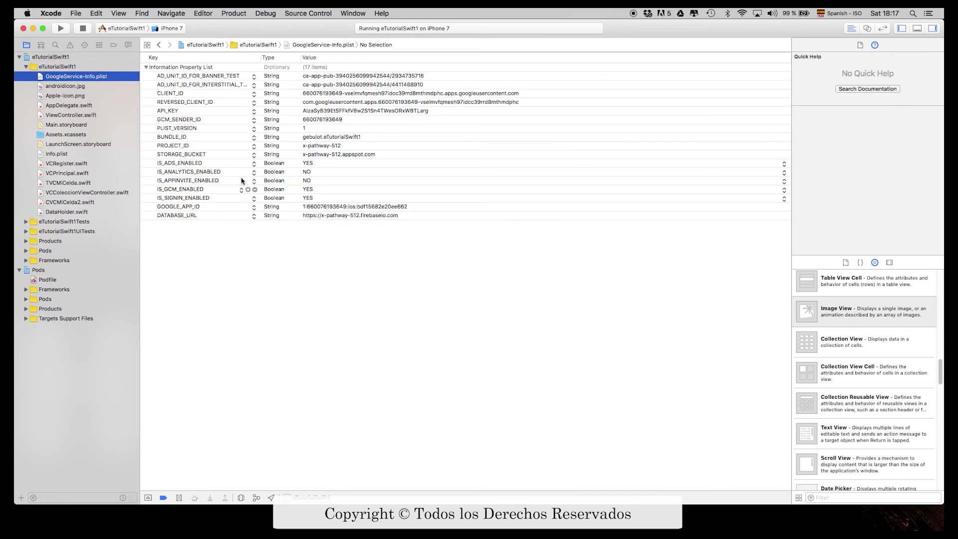
{"action": "left_click", "coordinate": [74, 105]}
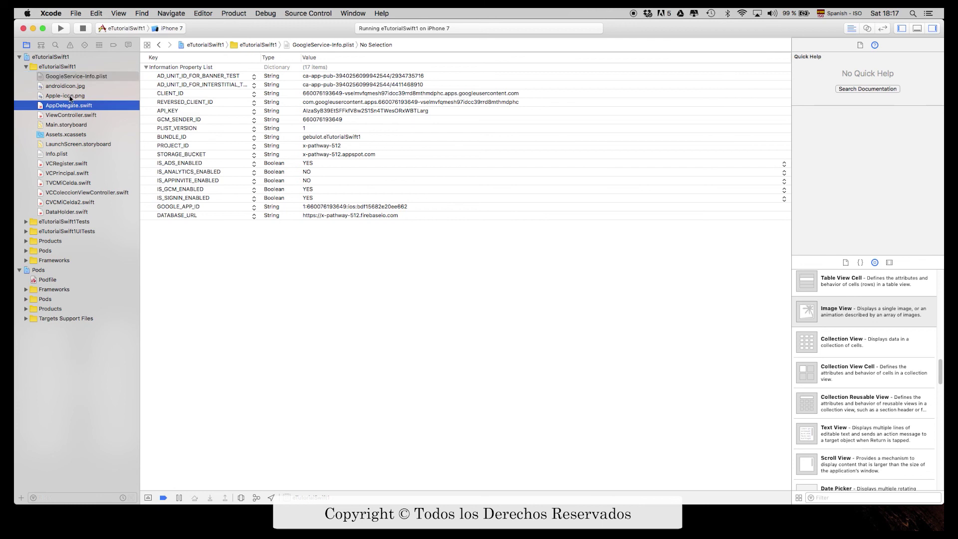
{"action": "left_click", "coordinate": [65, 30]}
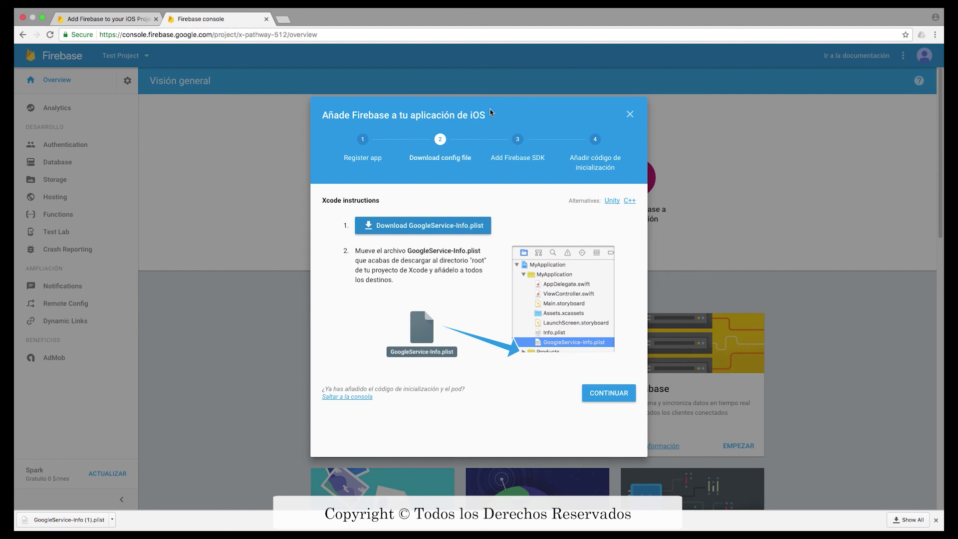
- Advance the Firebase iOS setup wizard to the initialization code step and examine the FIRApp.configure() call in the Swift sample
{"action": "left_click", "coordinate": [598, 397]}
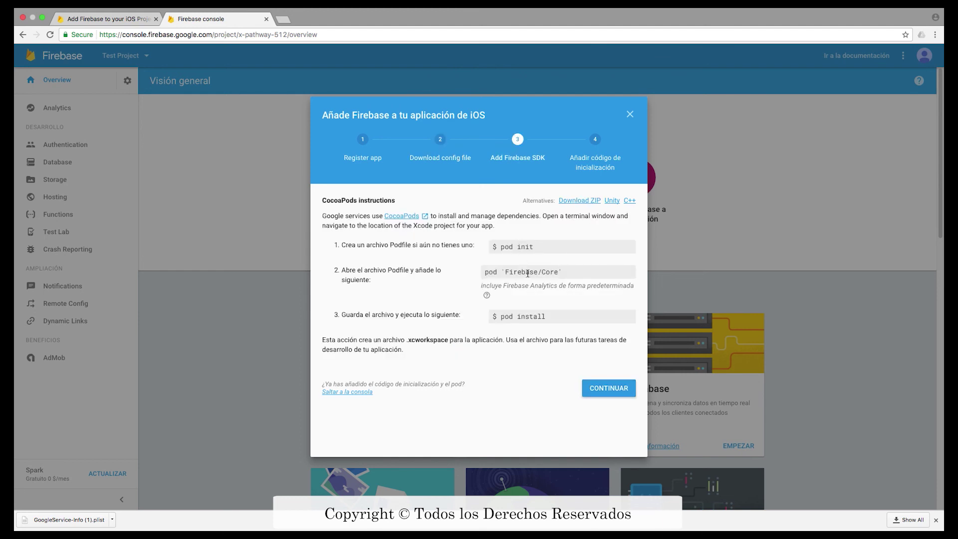
{"action": "left_click", "coordinate": [600, 390]}
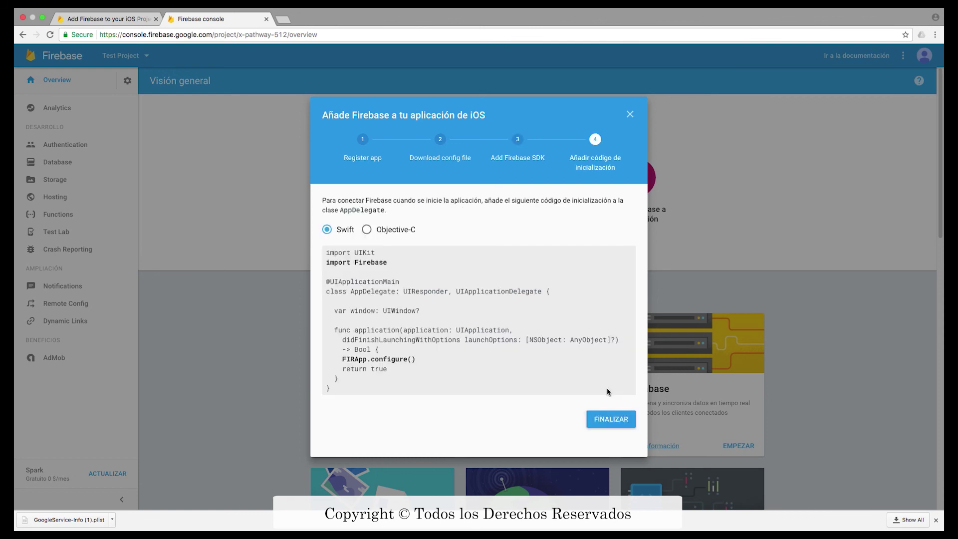
{"action": "left_click_drag", "start_coordinate": [342, 359], "coordinate": [424, 355]}
{"action": "left_click", "coordinate": [351, 339]}
{"action": "mouse_move", "coordinate": [350, 339]}
{"action": "left_mouse_down"}
{"action": "mouse_move", "coordinate": [395, 368]}
{"action": "mouse_move", "coordinate": [342, 339]}
{"action": "left_mouse_up"}
{"action": "left_click", "coordinate": [410, 363]}
{"action": "left_click", "coordinate": [383, 356]}
- Switch to Xcode, bring back the project file list and select AppDelegate.swift
{"action": "key", "text": "ctrl+Left"}
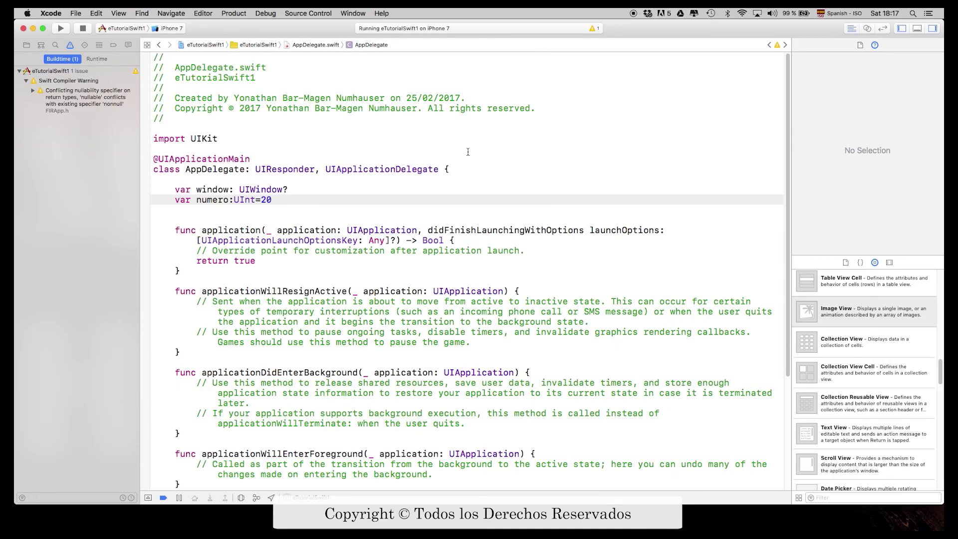
{"action": "left_click", "coordinate": [27, 45]}
{"action": "left_click", "coordinate": [59, 102]}
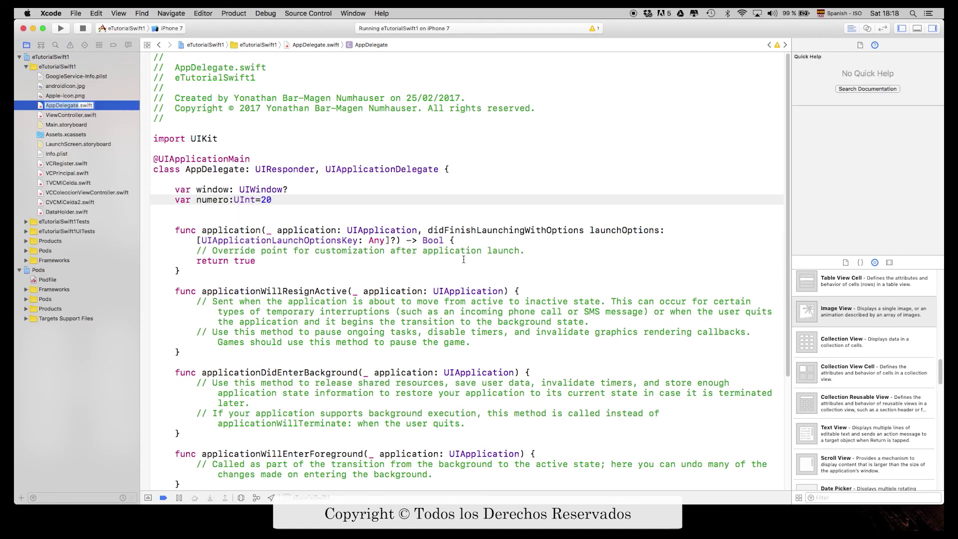
- Insert the call DataHolder.sharedInstance.initFireBase() before return true in AppDelegate's didFinishLaunchingWithOptions method
{"action": "left_click", "coordinate": [607, 270]}
{"action": "left_click", "coordinate": [599, 253]}
{"action": "key", "text": "Return"}
{"action": "type", "text": "Dat"}
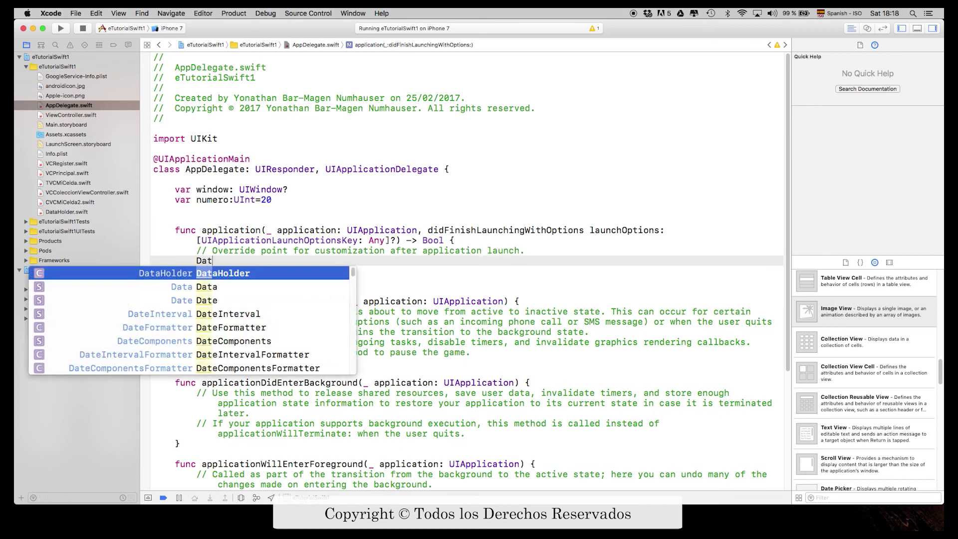
{"action": "key", "text": "Return"}
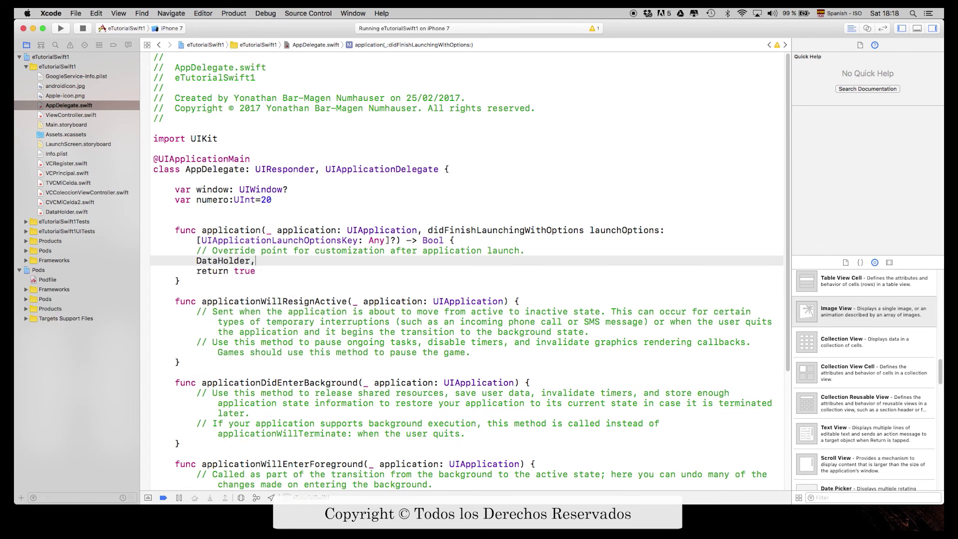
{"action": "type", "text": ".is"}
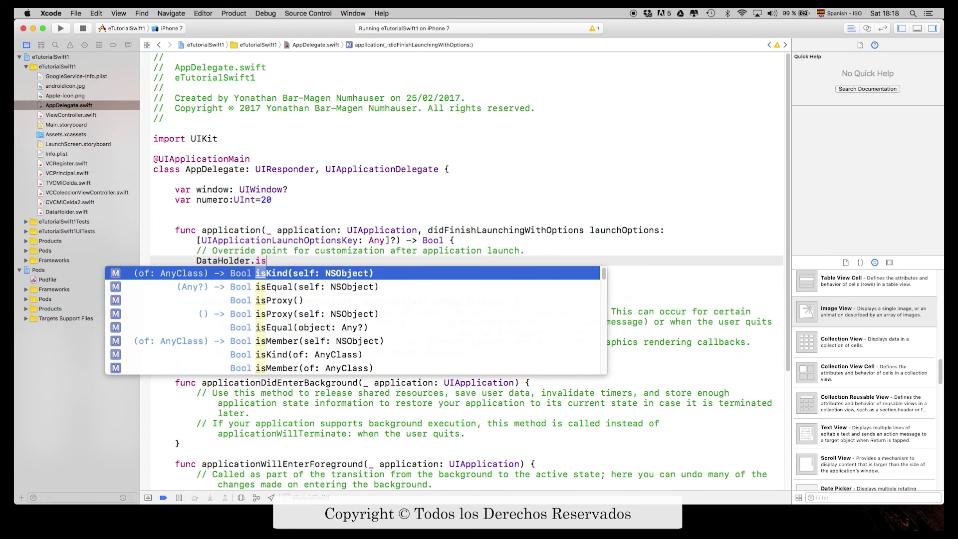
{"action": "key", "text": "BackSpace"}
{"action": "type", "text": "ns"}
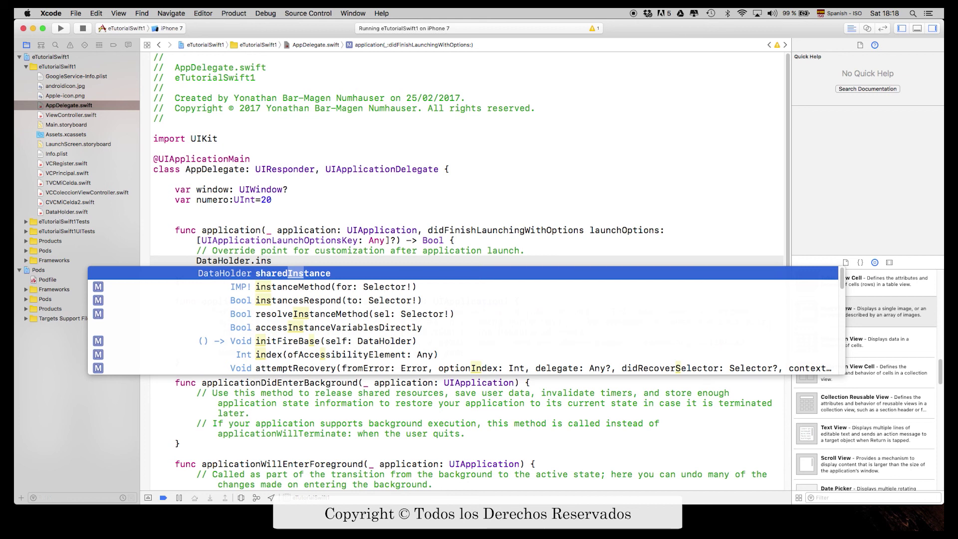
{"action": "key", "text": "Return"}
{"action": "type", "text": "."}
{"action": "key", "text": "Return"}
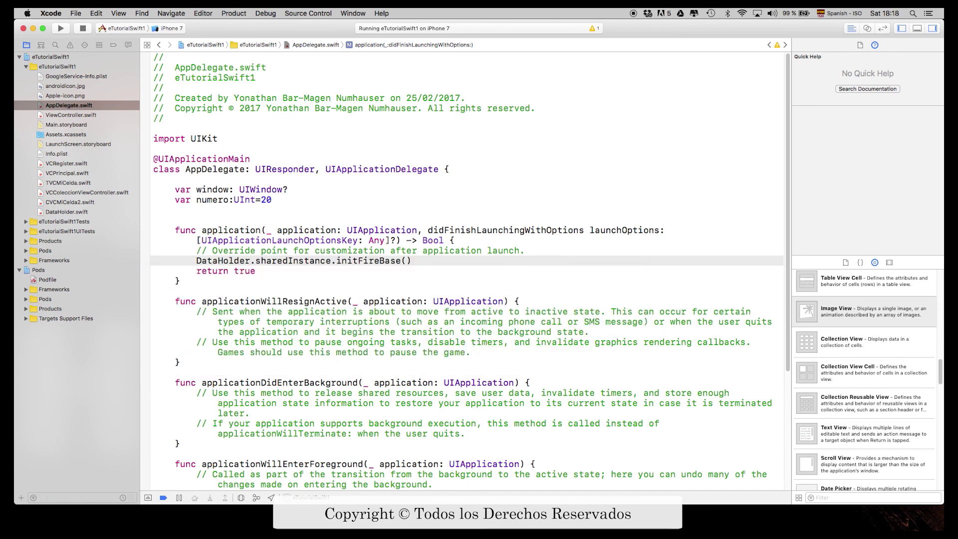
- Jump to the definition of initFireBase in DataHolder.swift to check it, and run the app
{"action": "left_click", "coordinate": [362, 264], "text": "super"}
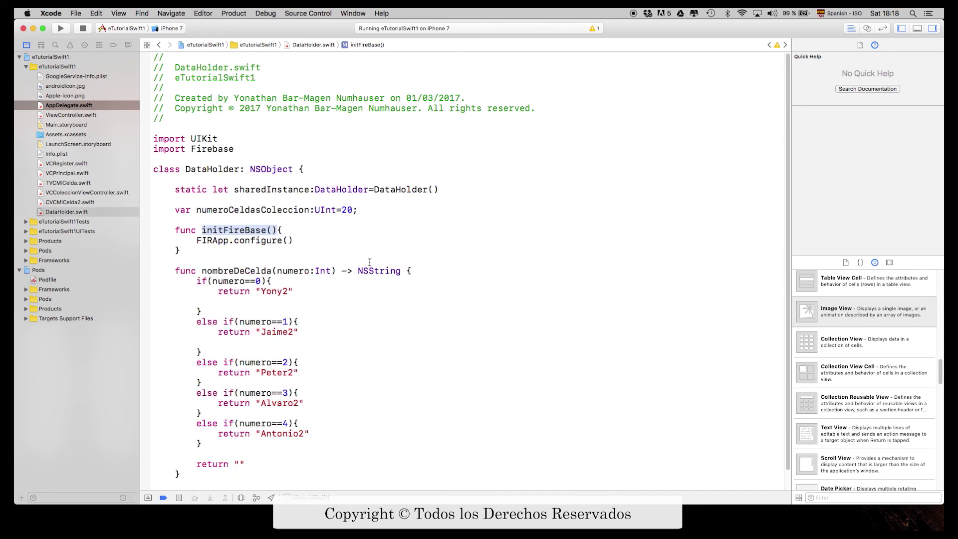
{"action": "left_click", "coordinate": [205, 241]}
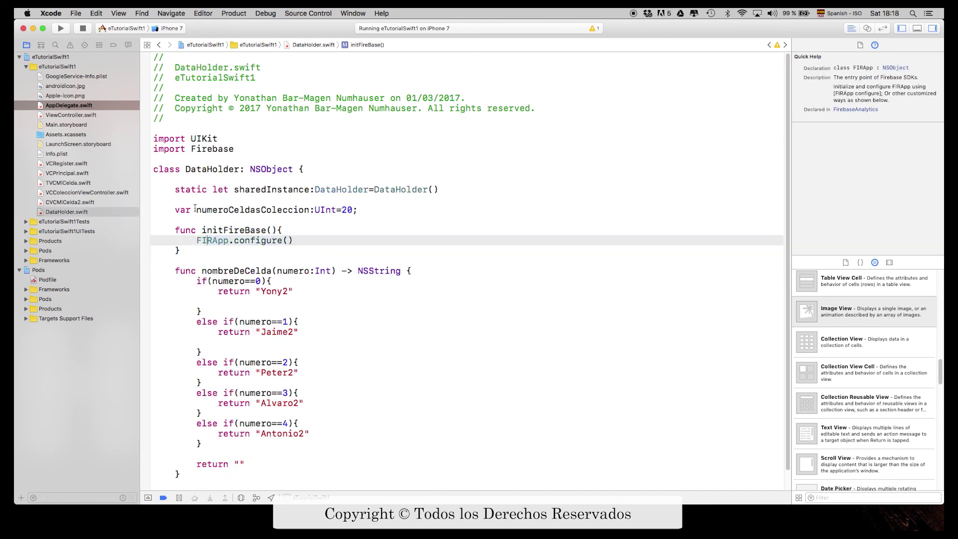
{"action": "left_click", "coordinate": [60, 28]}
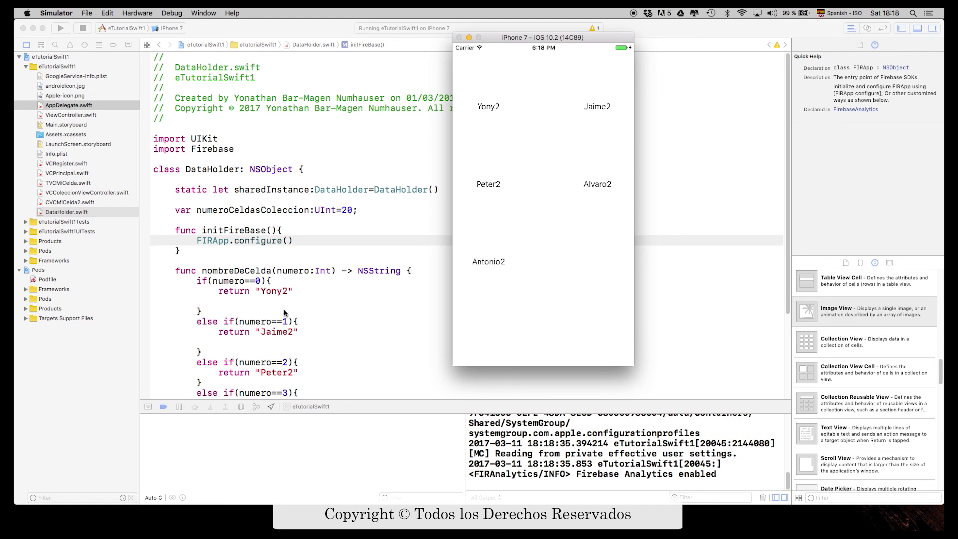
- Enlarge the debug console and examine the Firebase startup messages in the app's log output
{"action": "left_click", "coordinate": [670, 452]}
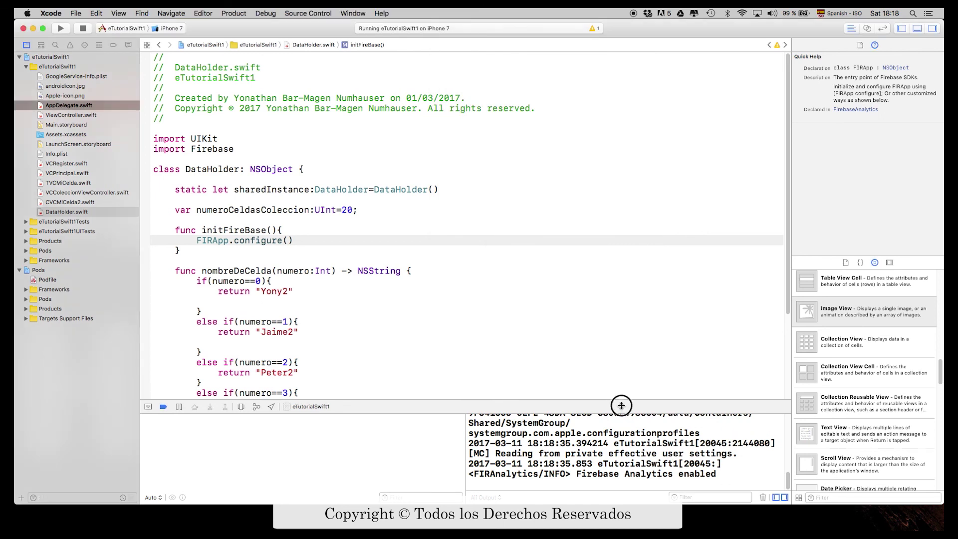
{"action": "left_click_drag", "start_coordinate": [618, 407], "coordinate": [614, 280]}
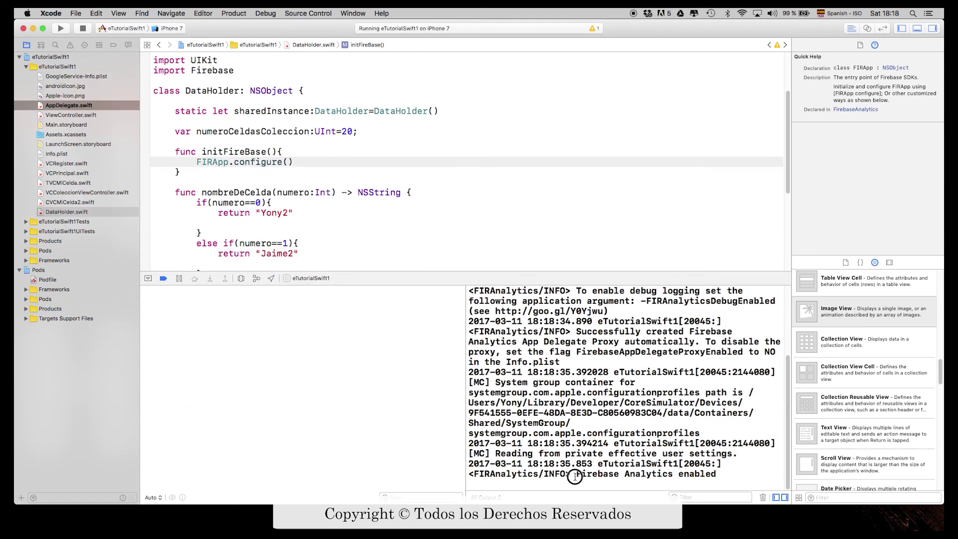
{"action": "left_click_drag", "start_coordinate": [571, 474], "coordinate": [705, 477]}
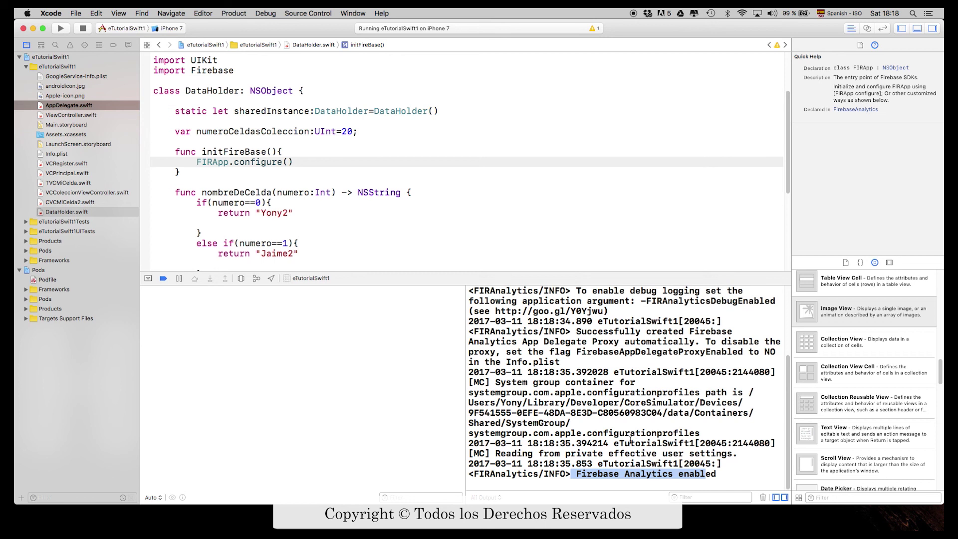
{"action": "scroll", "coordinate": [630, 440], "scroll_direction": "up", "scroll_amount": 2}
{"action": "scroll", "coordinate": [598, 405], "scroll_direction": "up", "scroll_amount": 4}
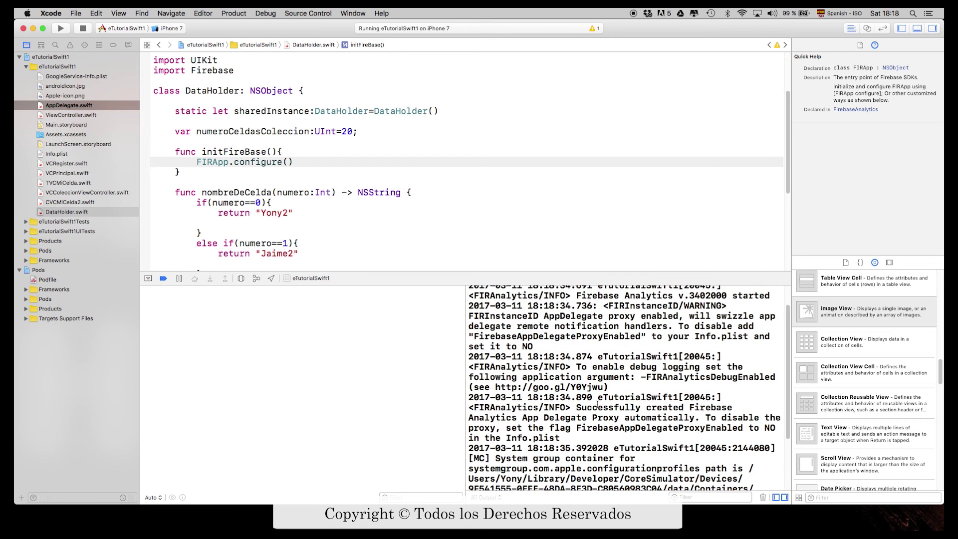
{"action": "left_click_drag", "start_coordinate": [483, 364], "coordinate": [673, 369]}
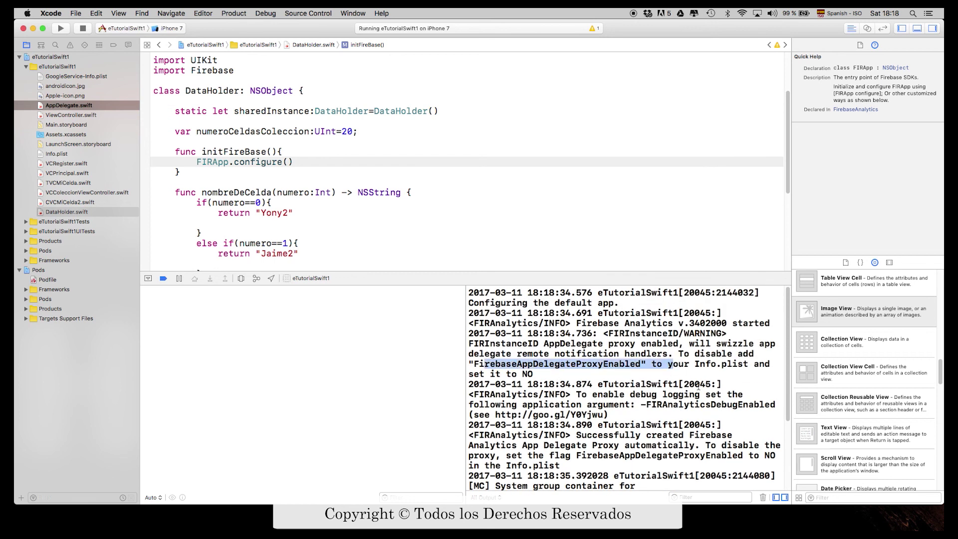
{"action": "scroll", "coordinate": [698, 385], "scroll_direction": "down", "scroll_amount": 6}
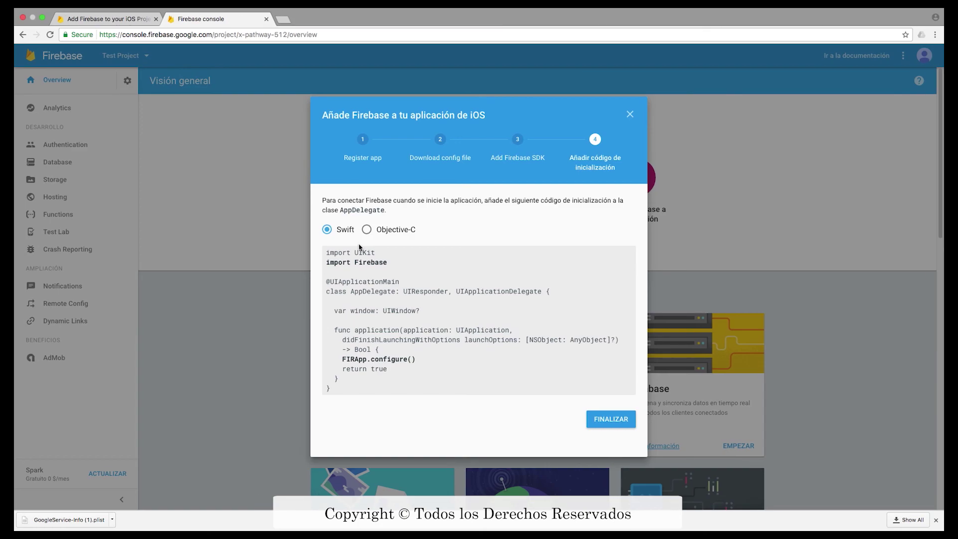
- Close the iOS setup wizard in the Firebase console and view the Available Pods section of the iOS setup guide
{"action": "left_click", "coordinate": [631, 114]}
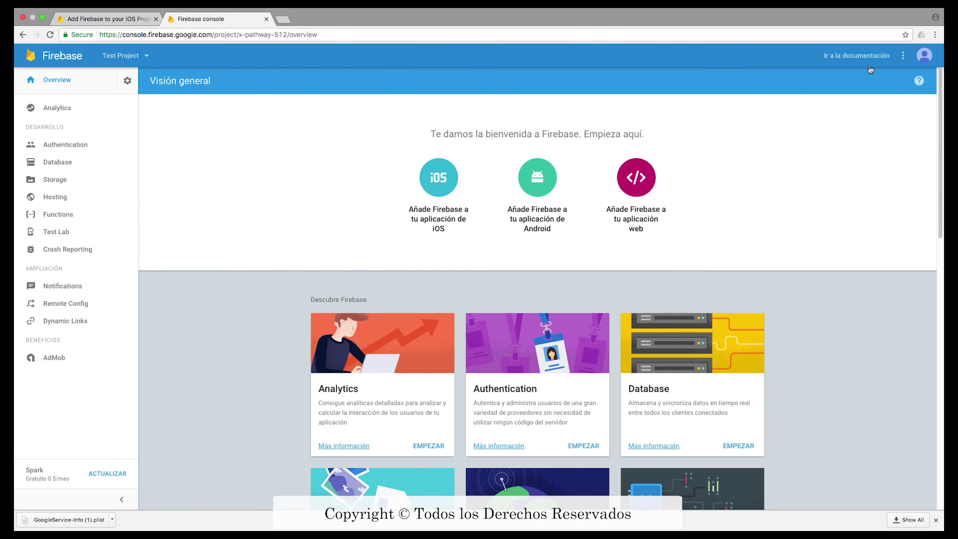
{"action": "left_click", "coordinate": [88, 18]}
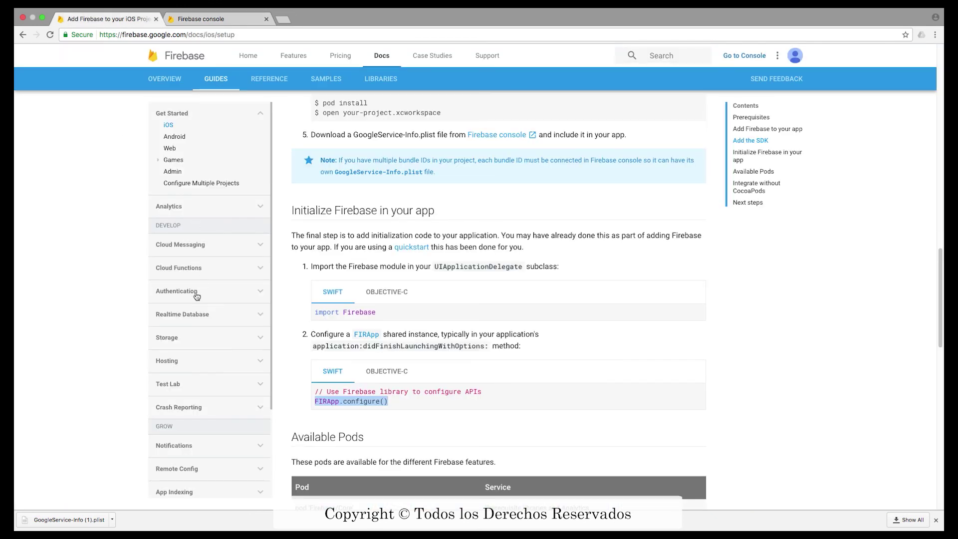
{"action": "scroll", "coordinate": [207, 300], "scroll_direction": "down", "scroll_amount": 6}
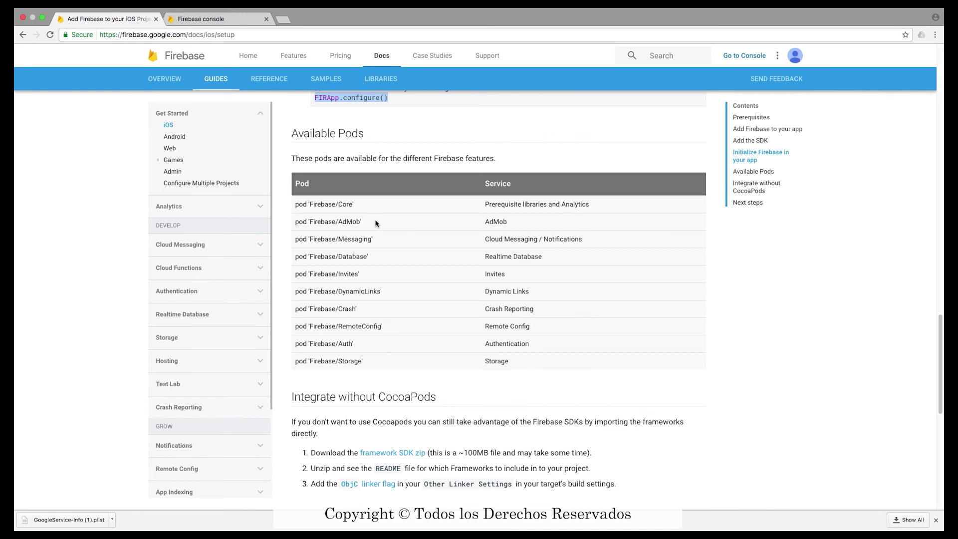
- Copy the line pod 'Firebase/Messaging' from the Available Pods table in the iOS setup guide
{"action": "left_click_drag", "start_coordinate": [383, 202], "coordinate": [298, 202]}
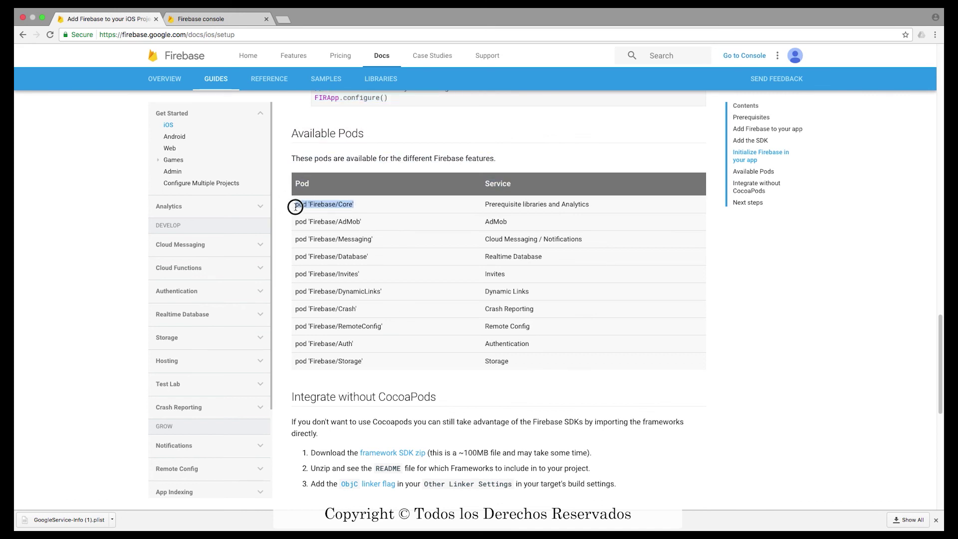
{"action": "left_click", "coordinate": [374, 227]}
{"action": "left_click_drag", "start_coordinate": [373, 227], "coordinate": [294, 223]}
{"action": "left_click_drag", "start_coordinate": [573, 239], "coordinate": [472, 233]}
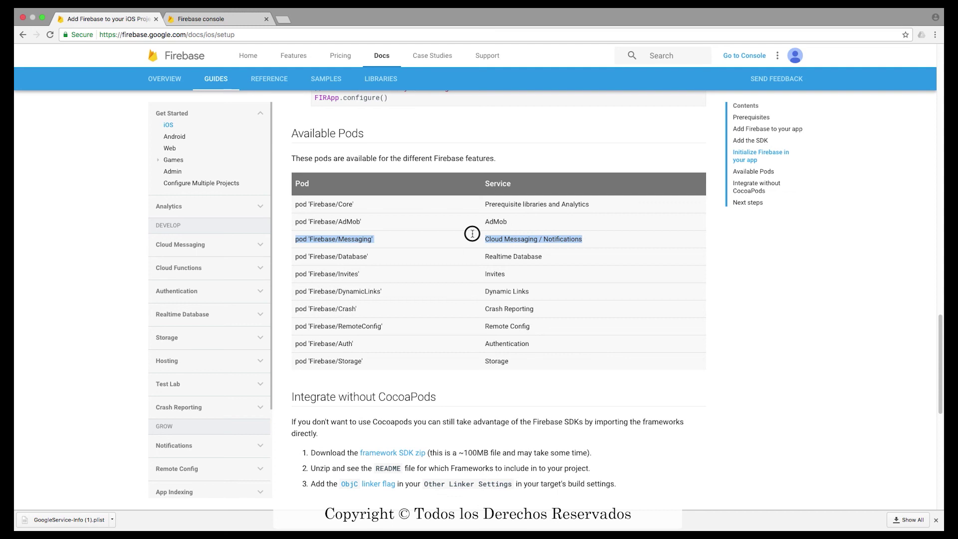
{"action": "left_click", "coordinate": [421, 236]}
{"action": "left_click_drag", "start_coordinate": [373, 239], "coordinate": [297, 239]}
{"action": "right_click", "coordinate": [297, 239]}
{"action": "left_click", "coordinate": [315, 259]}
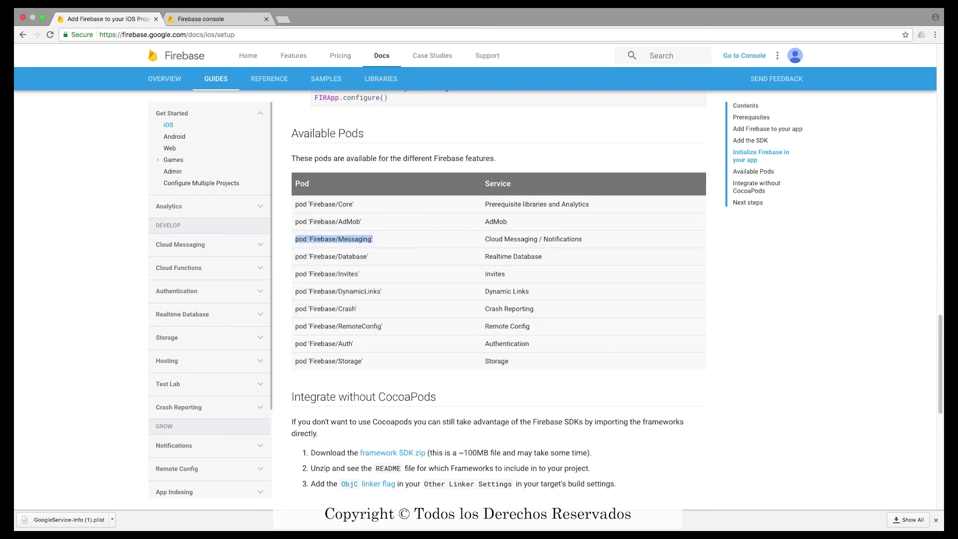
- Switch to Xcode and paste pod 'Firebase/Messaging' on a new line below pod 'Firebase/Core' in the Podfile
{"action": "key", "text": "super+Tab"}
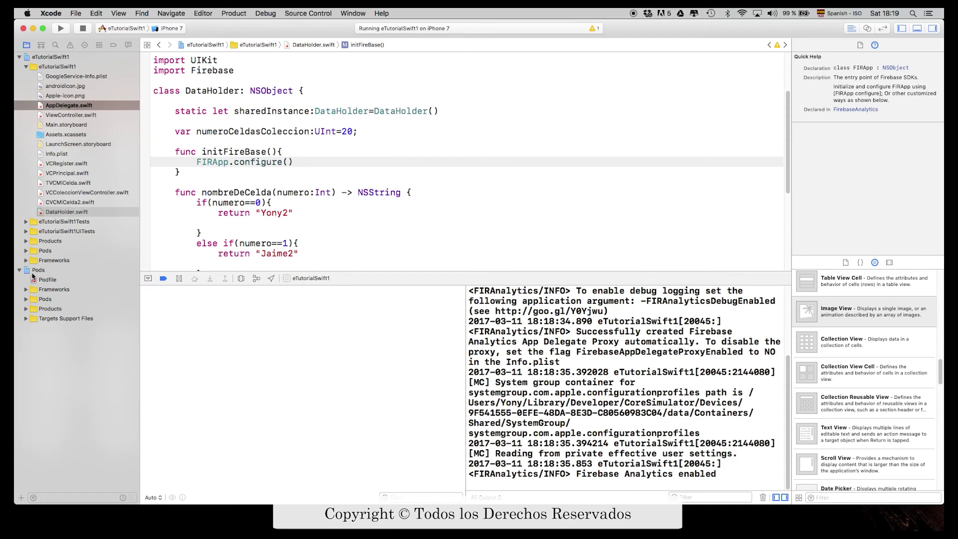
{"action": "left_click", "coordinate": [40, 278]}
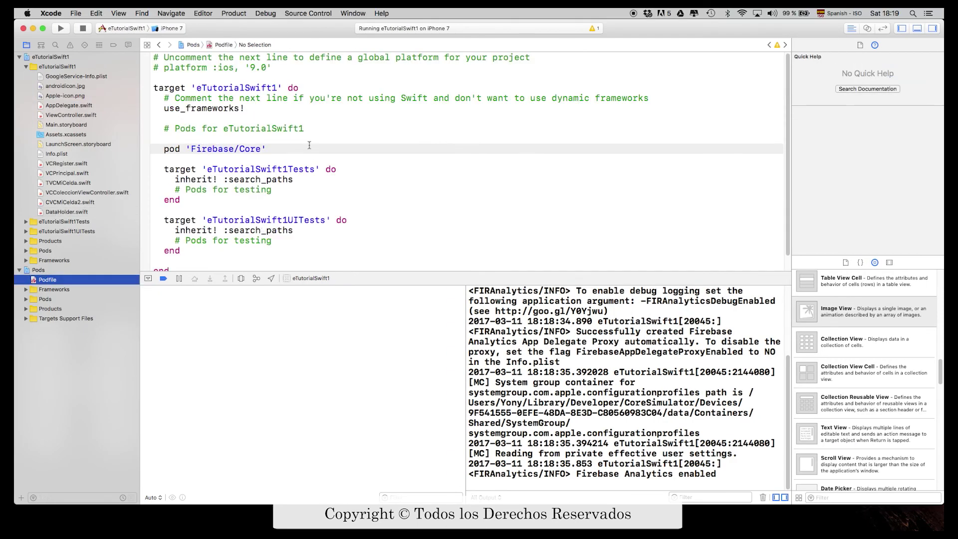
{"action": "left_click", "coordinate": [310, 145]}
{"action": "key", "text": "Return"}
{"action": "key", "text": "super+v"}
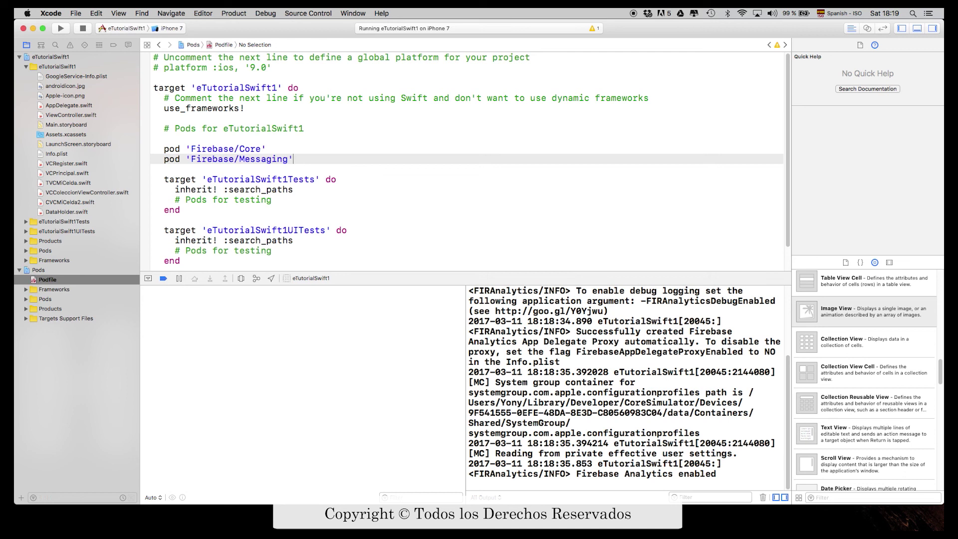
- Switch to Terminal and run pod install again in the eTutorialSwift1 project folder
{"action": "key", "text": "super+Tab"}
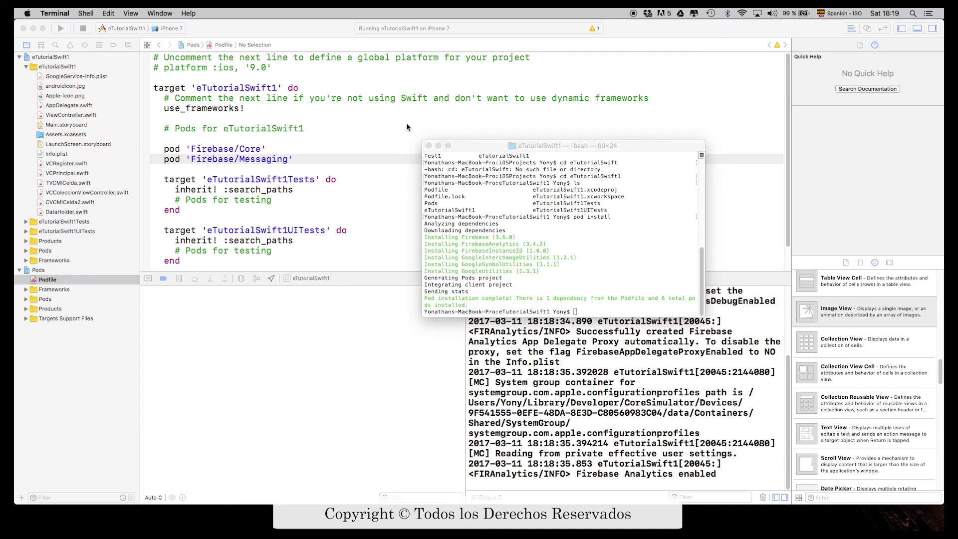
{"action": "left_click", "coordinate": [600, 255]}
{"action": "key", "text": "Up"}
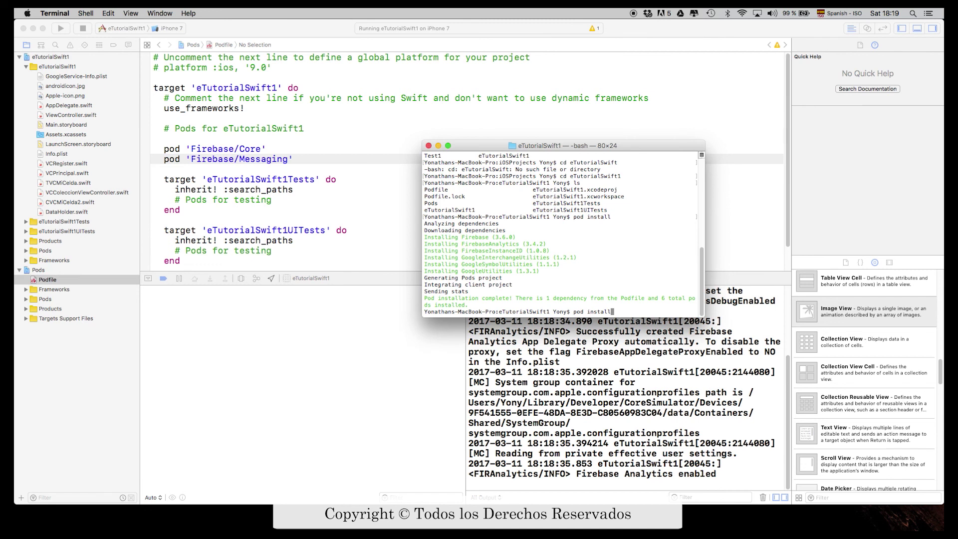
{"action": "key", "text": "Return"}
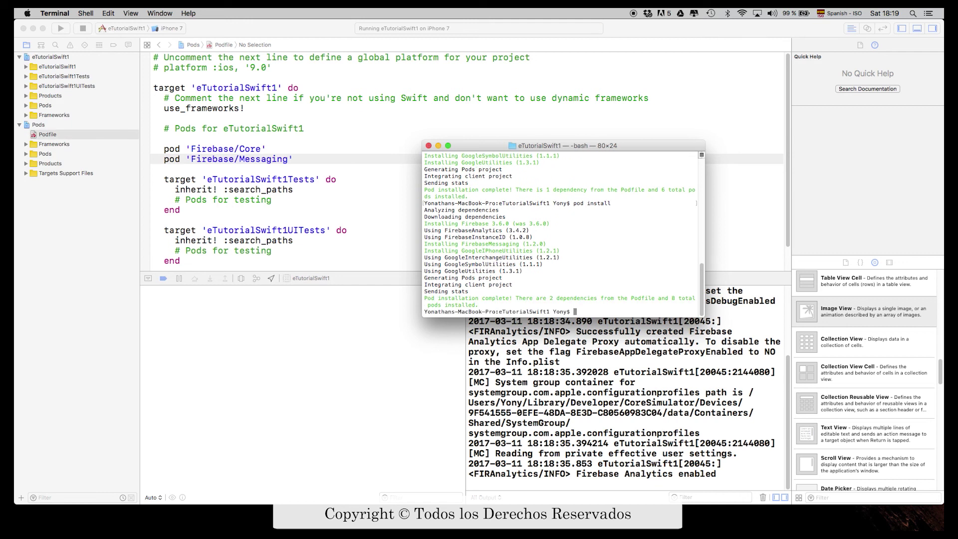
- Return to Xcode and review the Firebase Core and Messaging pod entries in the Podfile
{"action": "left_click", "coordinate": [358, 256]}
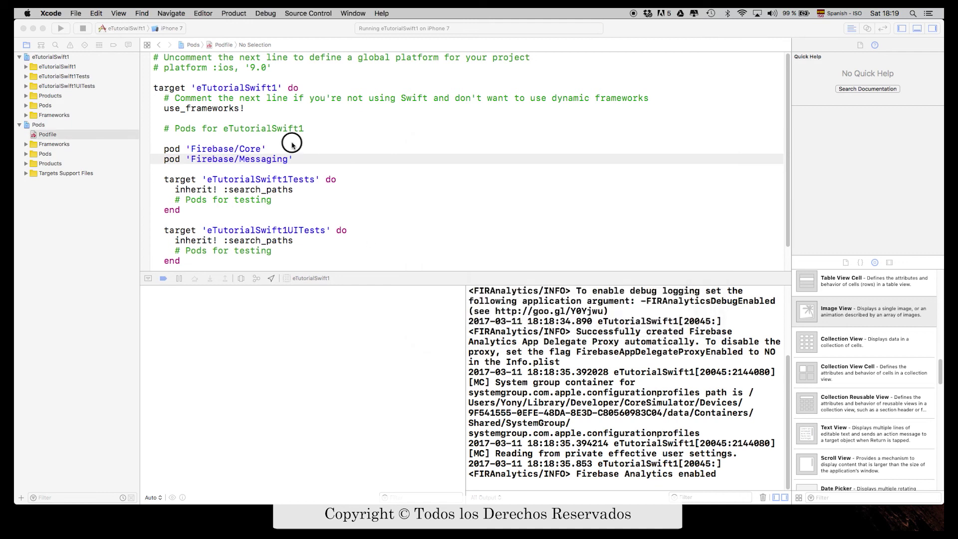
{"action": "double_click", "coordinate": [252, 149]}
{"action": "double_click", "coordinate": [258, 159]}
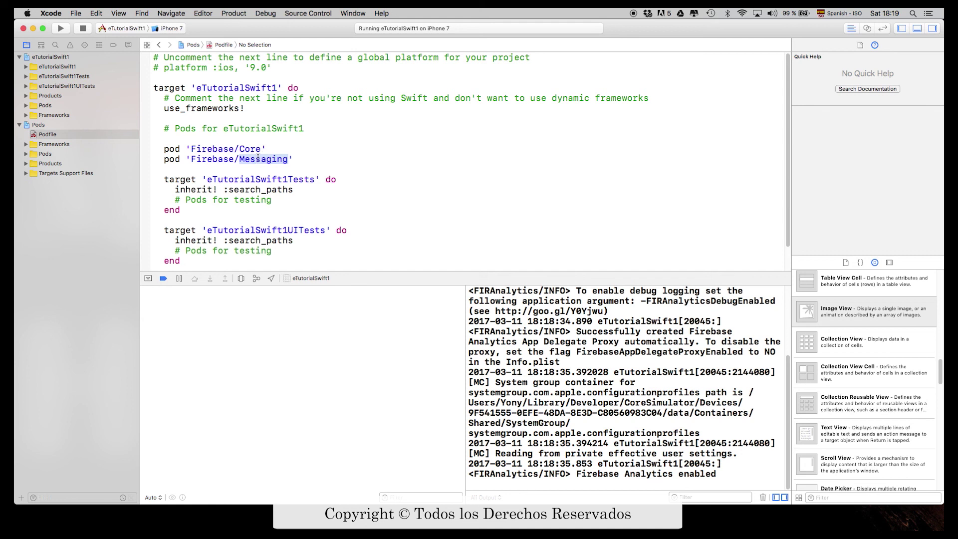
{"action": "double_click", "coordinate": [252, 149]}
{"action": "left_click", "coordinate": [253, 159]}
{"action": "double_click", "coordinate": [253, 159]}
- Switch to Chrome and examine the Database, Storage, Auth and Crash entries in the Available Pods table
{"action": "key", "text": "super+Tab"}
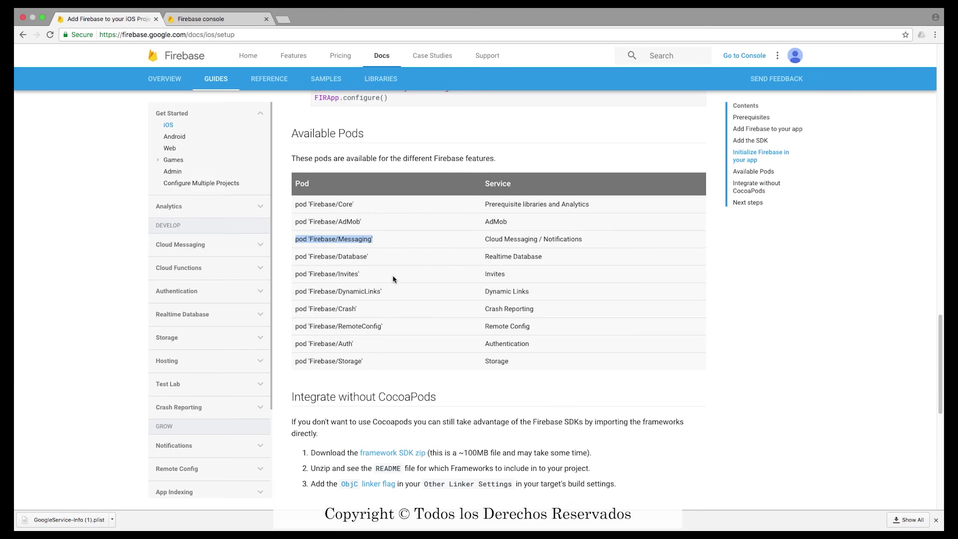
{"action": "left_click_drag", "start_coordinate": [394, 257], "coordinate": [295, 257]}
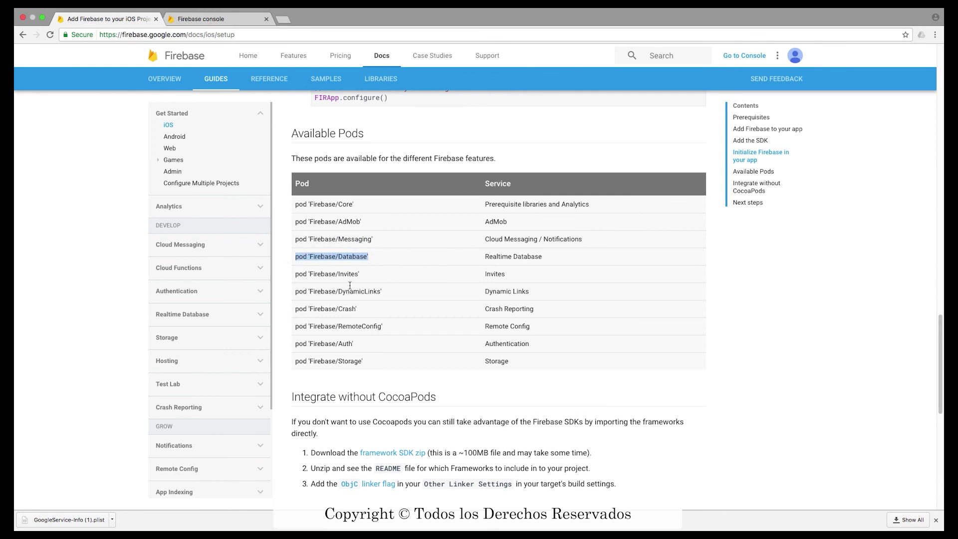
{"action": "left_click", "coordinate": [387, 298]}
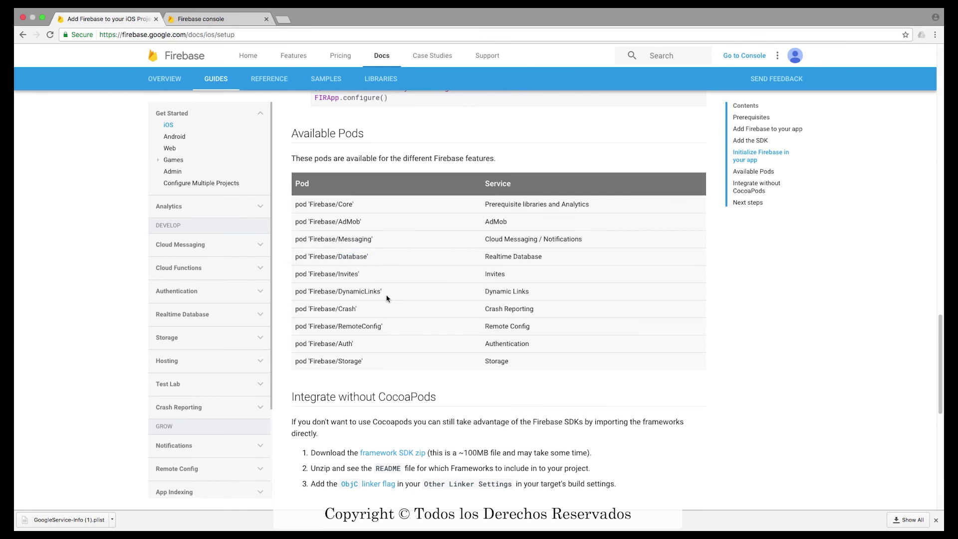
{"action": "left_click_drag", "start_coordinate": [394, 361], "coordinate": [334, 360]}
{"action": "left_click", "coordinate": [394, 349]}
{"action": "left_click_drag", "start_coordinate": [394, 348], "coordinate": [295, 344]}
{"action": "left_click", "coordinate": [360, 348]}
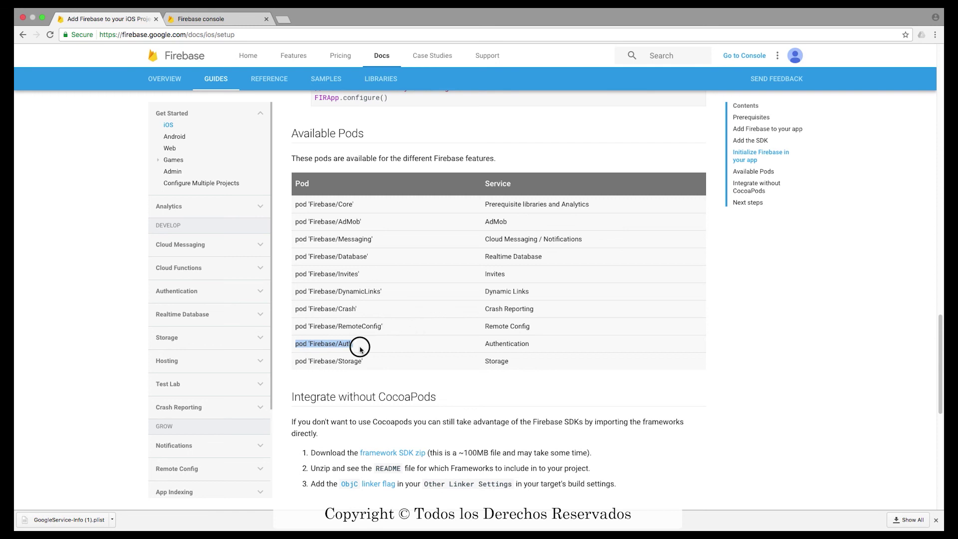
{"action": "left_click_drag", "start_coordinate": [360, 348], "coordinate": [295, 343]}
{"action": "left_click_drag", "start_coordinate": [358, 310], "coordinate": [302, 309]}
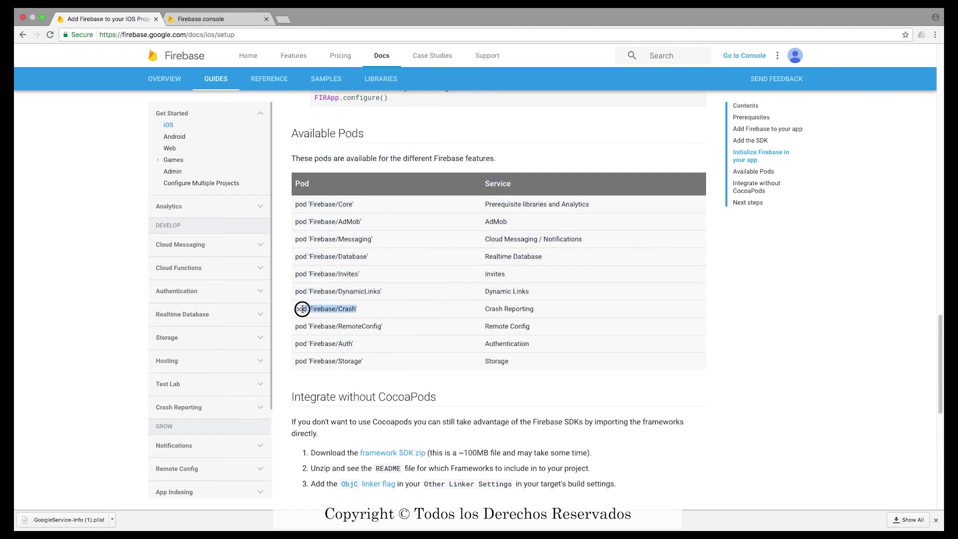
{"action": "left_click_drag", "start_coordinate": [575, 307], "coordinate": [485, 308]}
{"action": "left_click", "coordinate": [540, 287]}
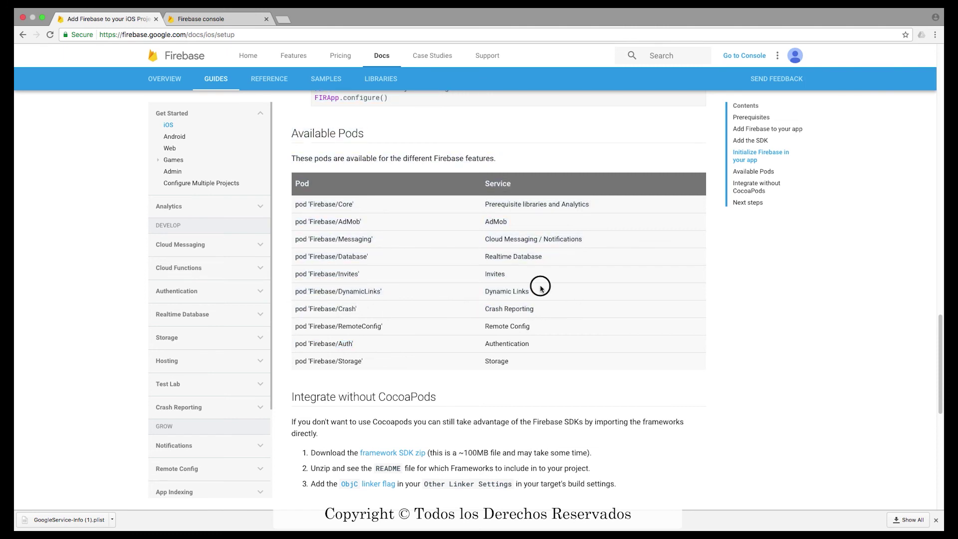